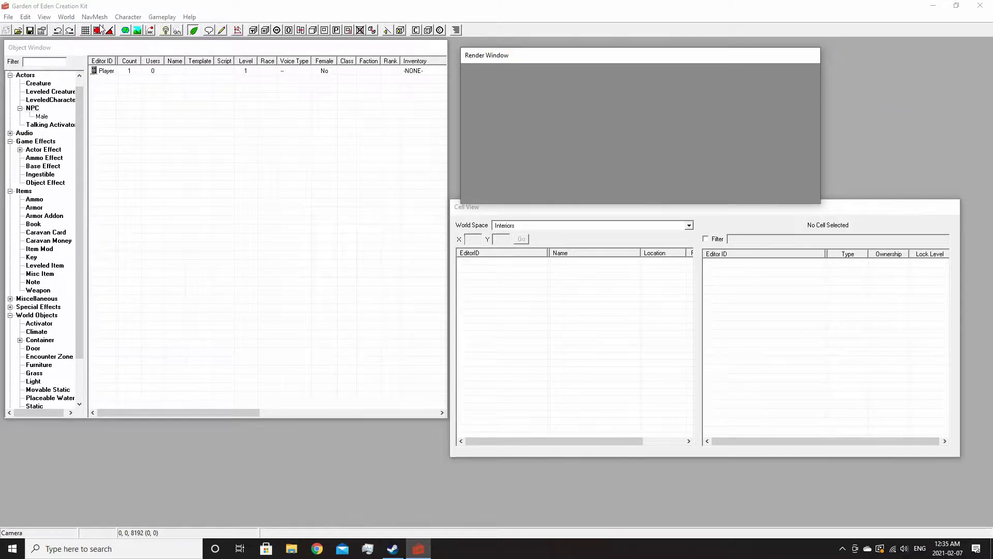
# - Open the data file selection and deselect the master files from DeadMoney.esm through BrokenSteel.esm
pyautogui.click(9, 17)
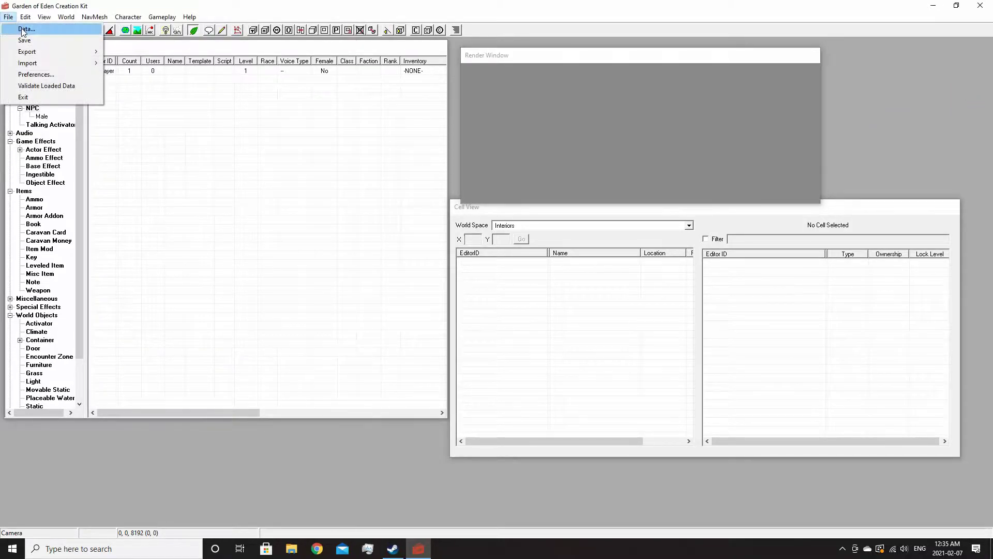
pyautogui.click(57, 29)
pyautogui.click(364, 242)
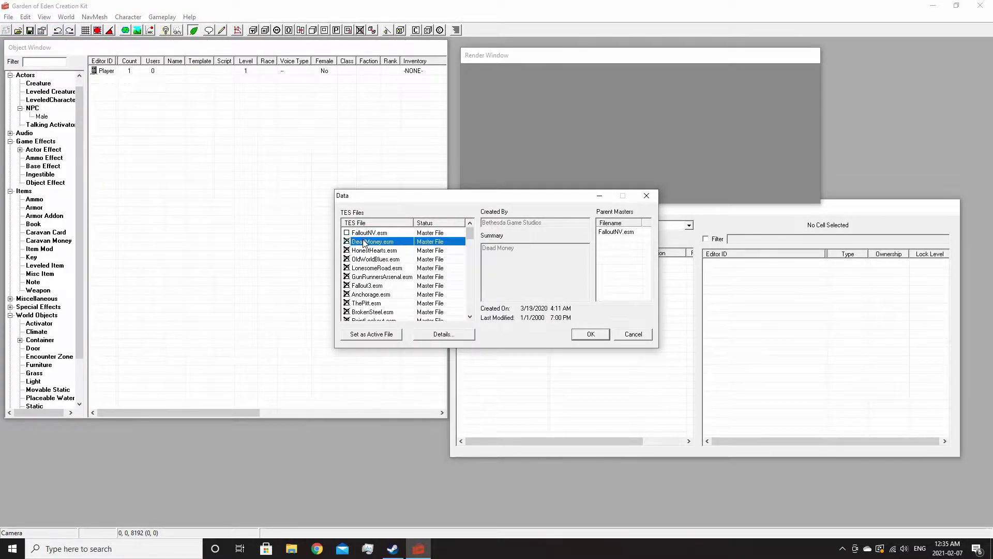
pyautogui.doubleClick(365, 241)
pyautogui.doubleClick(365, 250)
pyautogui.doubleClick(366, 259)
pyautogui.doubleClick(365, 268)
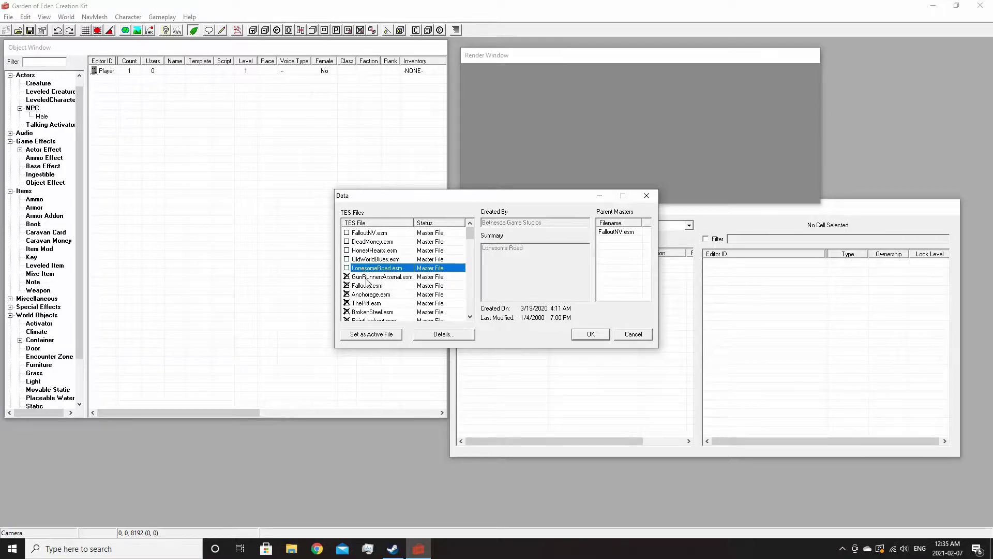
pyautogui.doubleClick(366, 277)
pyautogui.doubleClick(366, 286)
pyautogui.doubleClick(367, 295)
pyautogui.doubleClick(367, 304)
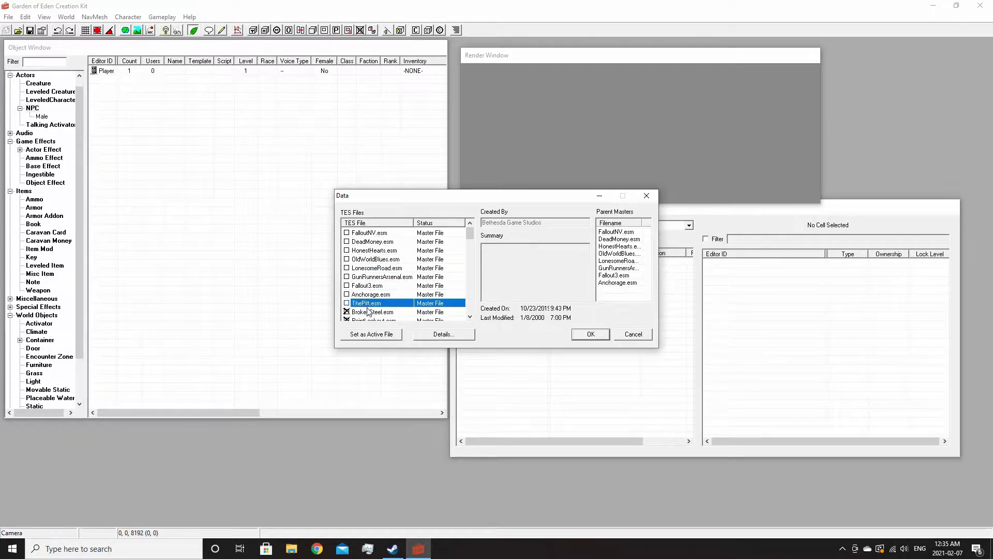
pyautogui.doubleClick(369, 312)
# - Deselect the remaining master files from PointLookout.esm through YUPTTW.esm
pyautogui.scroll(-2, 375, 300)
pyautogui.doubleClick(378, 268)
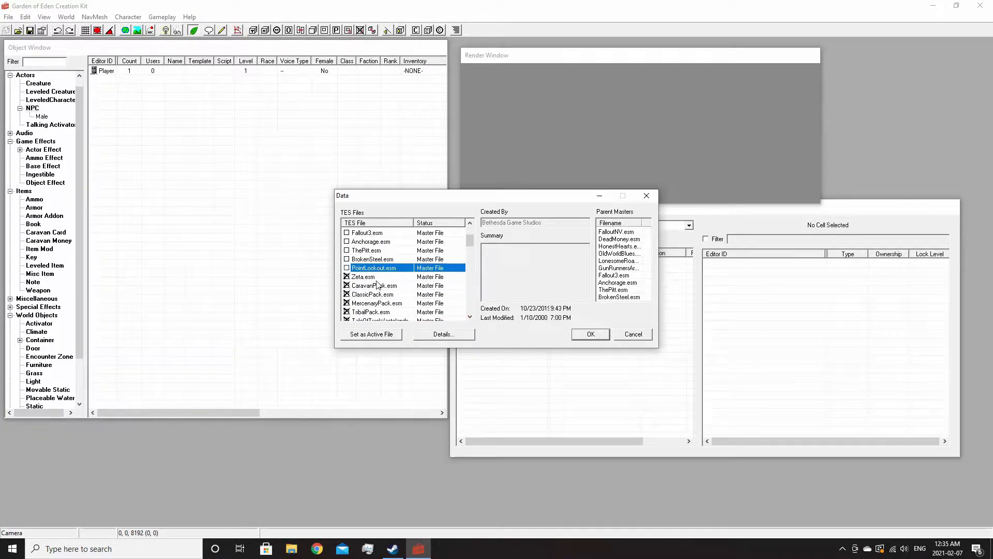
pyautogui.doubleClick(378, 278)
pyautogui.doubleClick(377, 286)
pyautogui.doubleClick(378, 294)
pyautogui.doubleClick(379, 303)
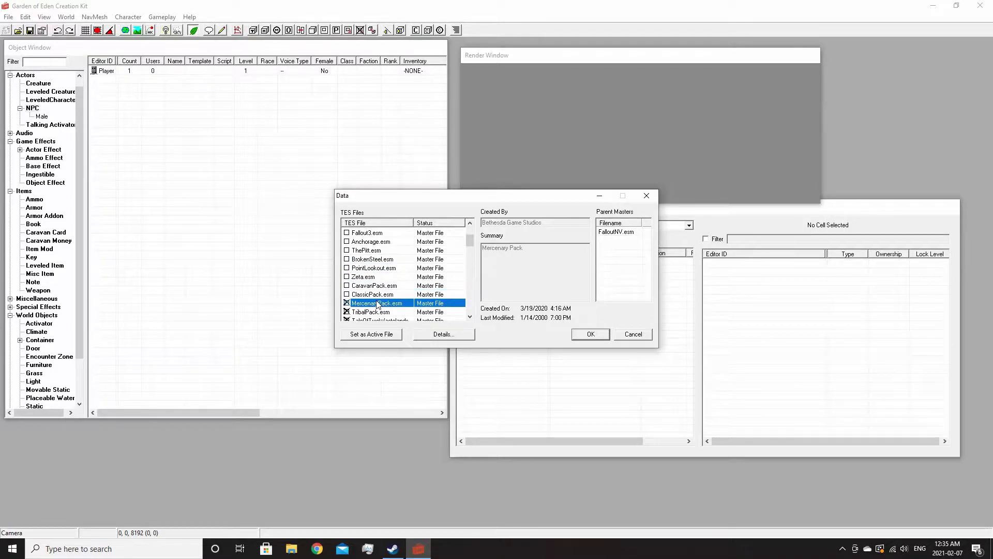
pyautogui.scroll(-2, 378, 303)
pyautogui.doubleClick(378, 285)
pyautogui.doubleClick(379, 295)
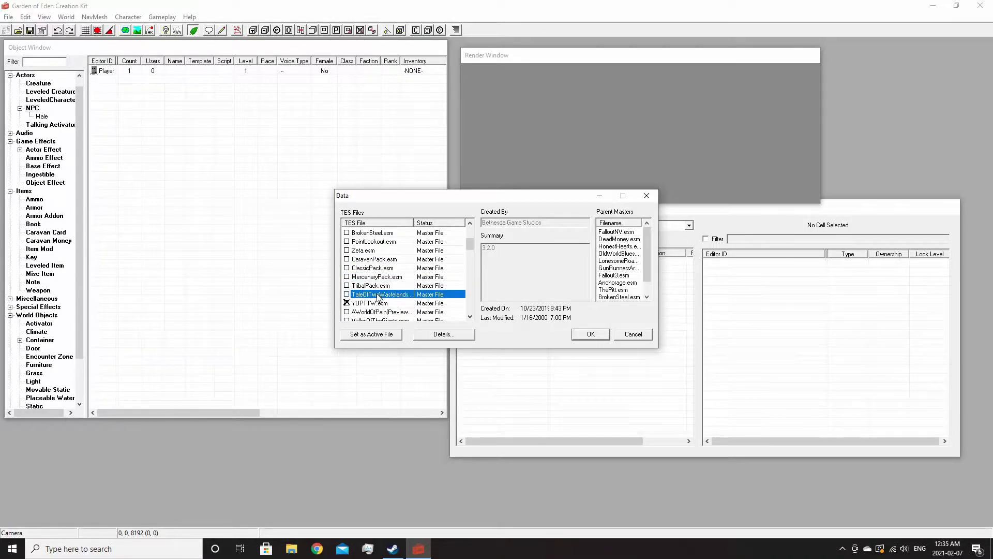
pyautogui.click(379, 304)
# - Choose FalloutNV.esm as the only master file and load the data
pyautogui.scroll(3, 379, 304)
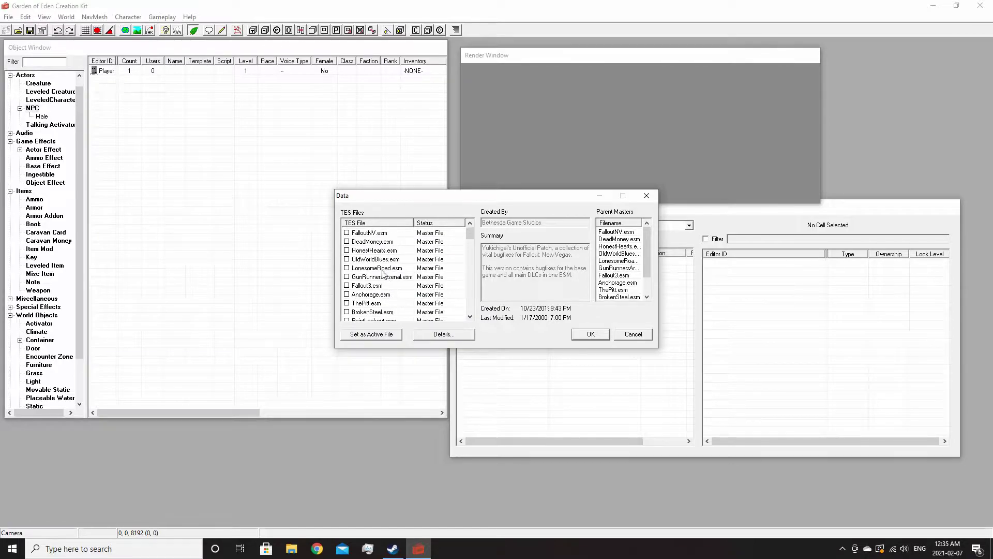
pyautogui.click(368, 234)
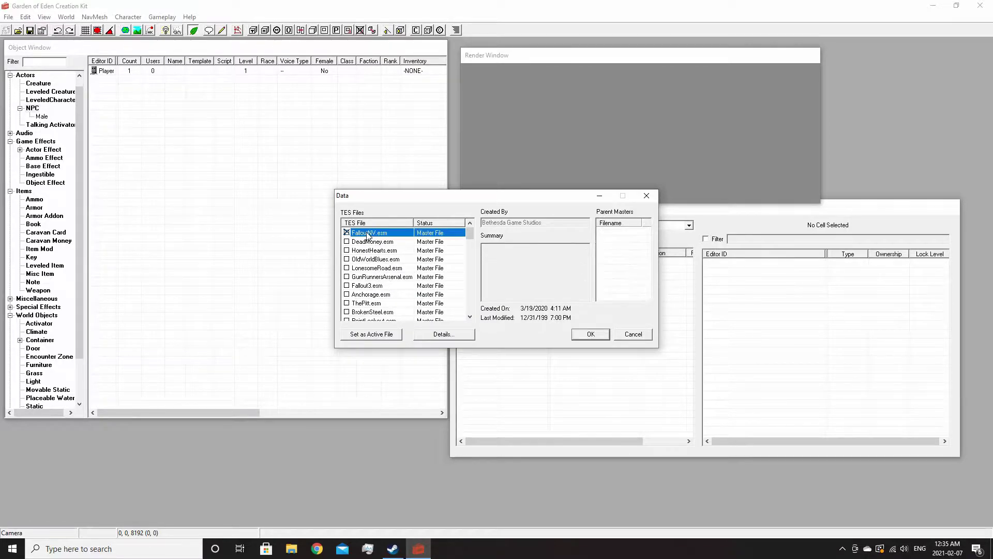
pyautogui.click(591, 334)
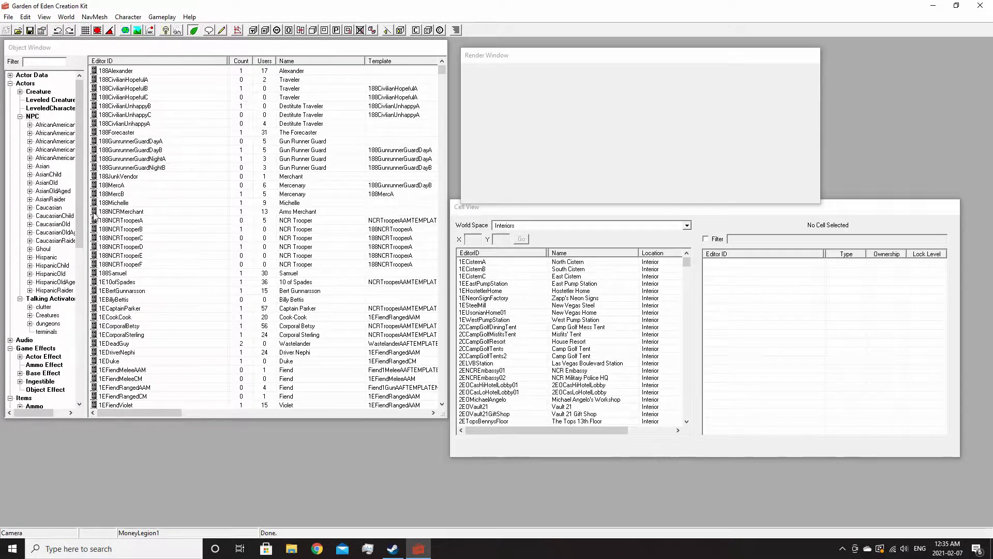
# - Filter the NPC object list with "Eas" to find Easy Pete
pyautogui.scroll(-4, 94, 216)
pyautogui.scroll(-20, 182, 206)
pyautogui.click(170, 206)
pyautogui.scroll(20, 158, 182)
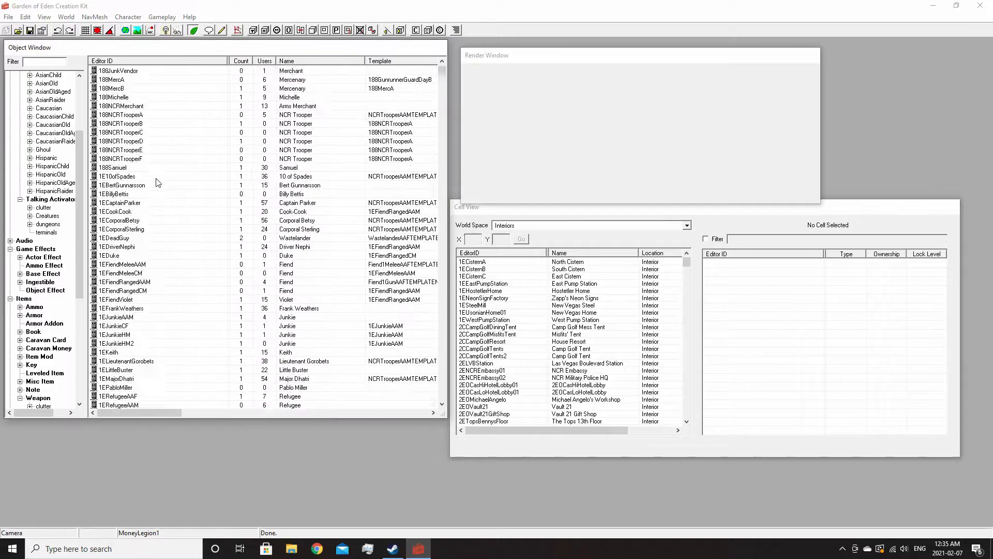
pyautogui.scroll(1, 158, 182)
pyautogui.scroll(1, 52, 134)
pyautogui.click(48, 64)
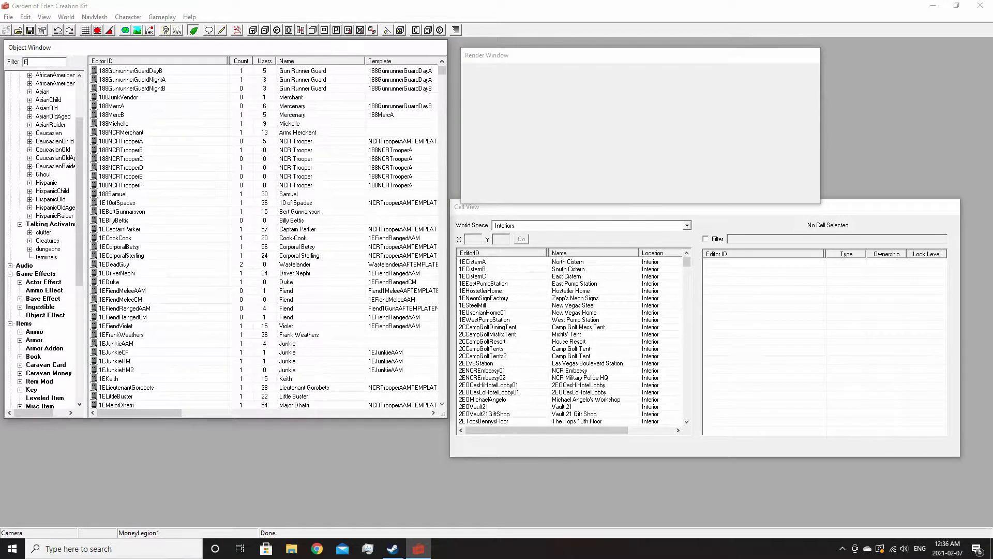
pyautogui.write('Easy')
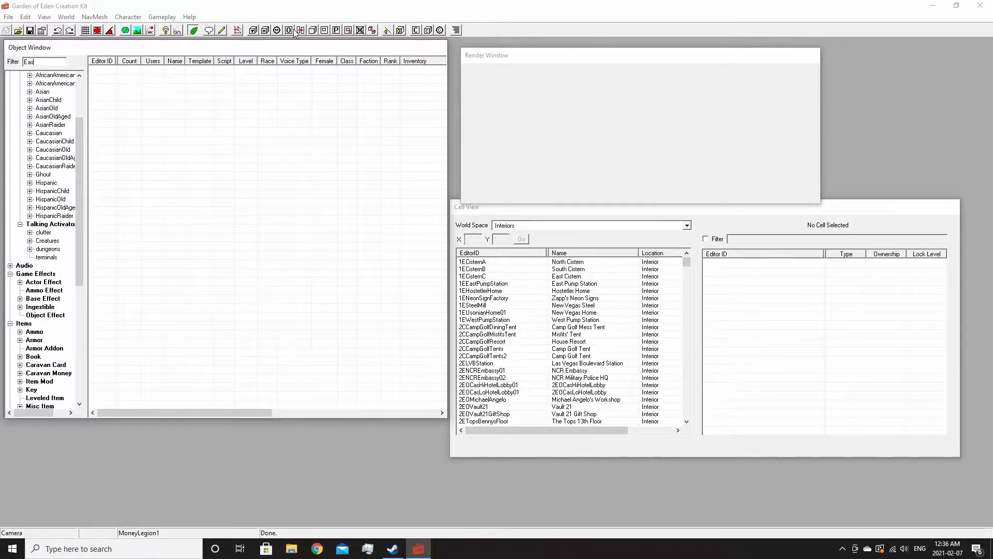
# - Open the GSEasyPete NPC for editing and change its ID to 000Follower
pyautogui.click(140, 74)
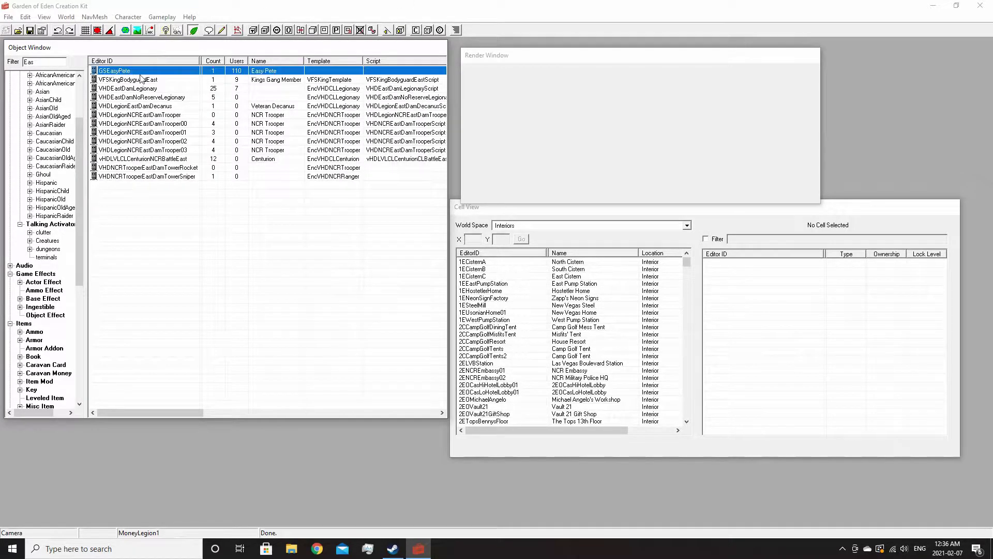
pyautogui.rightClick(139, 74)
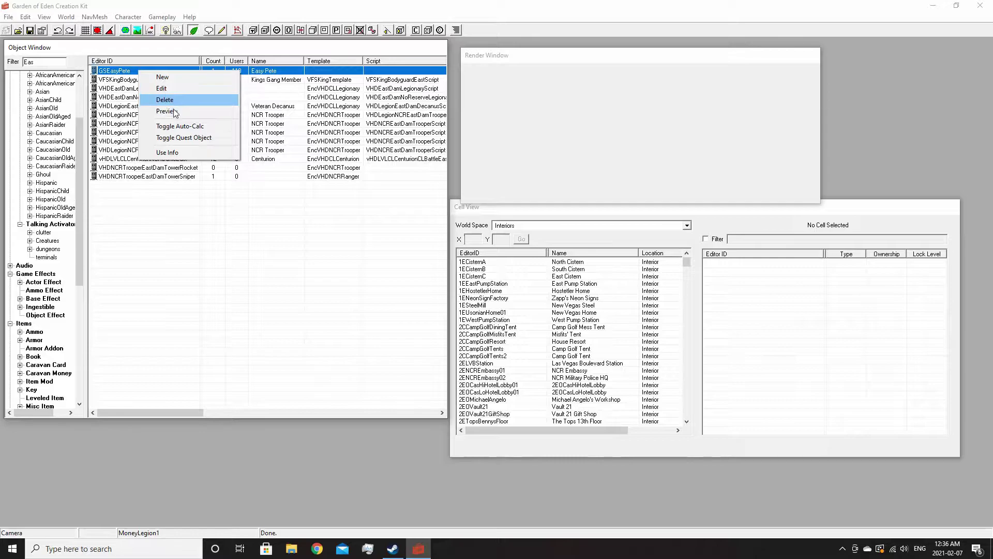
pyautogui.click(172, 88)
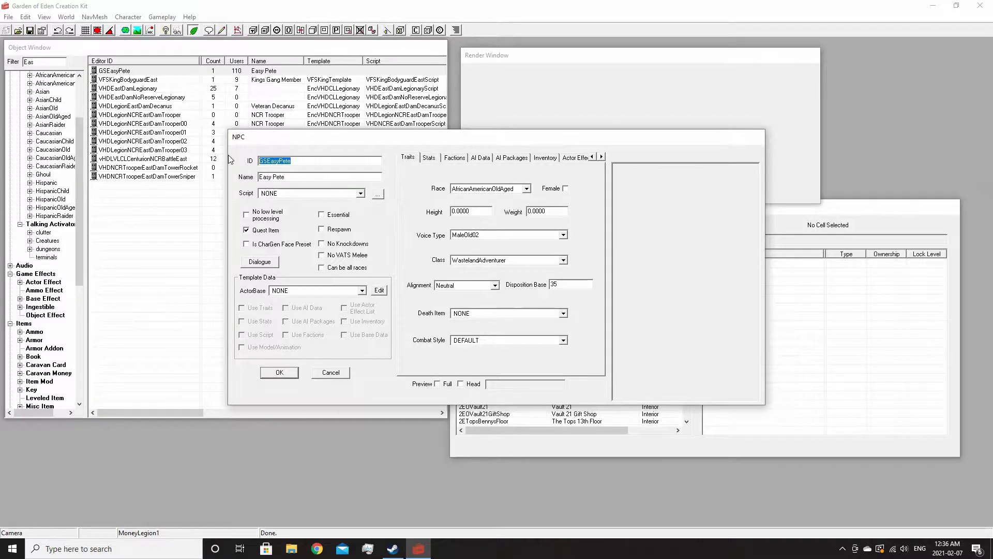
pyautogui.write('000Follow')
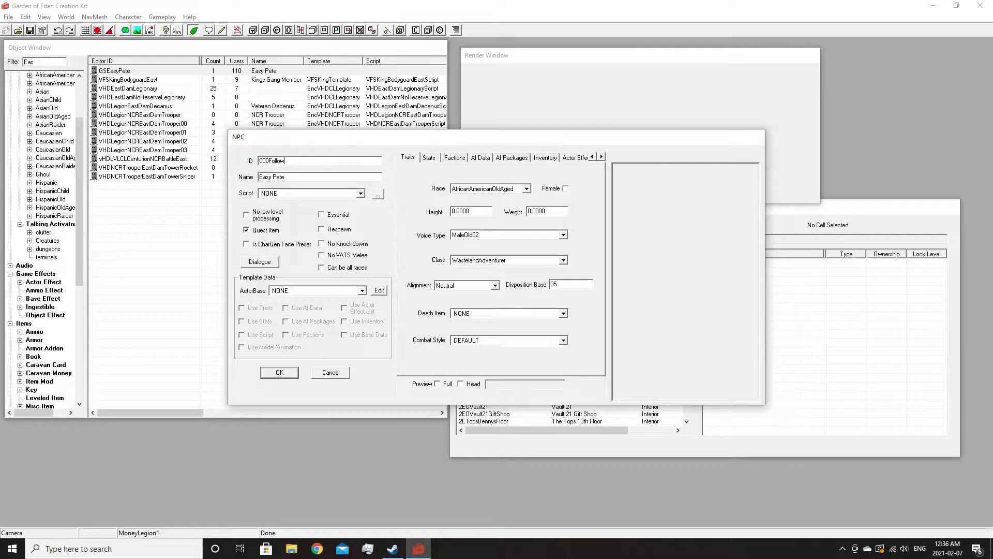
pyautogui.write('er')
# - Mark the NPC as Essential and save it as a new form
pyautogui.click(302, 178)
pyautogui.click(322, 214)
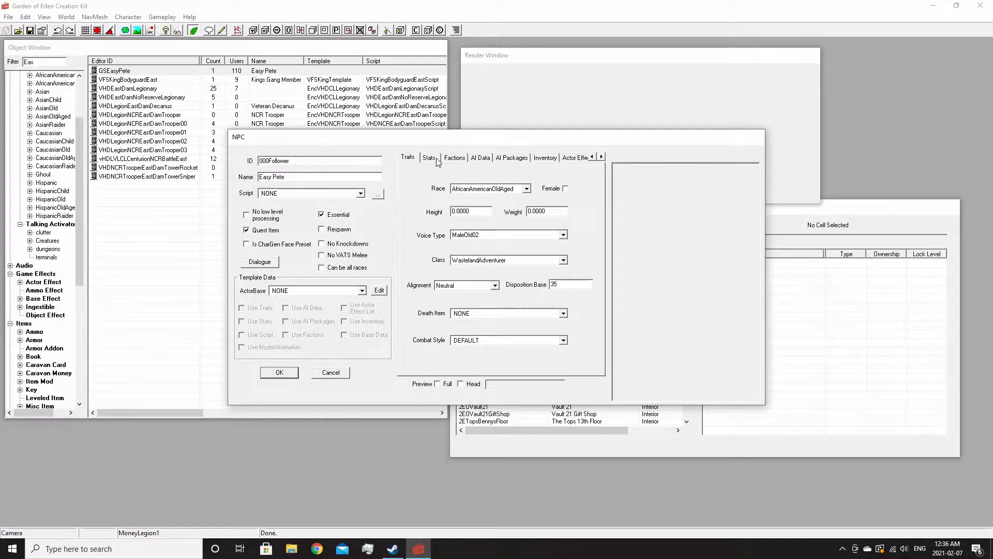
pyautogui.click(280, 372)
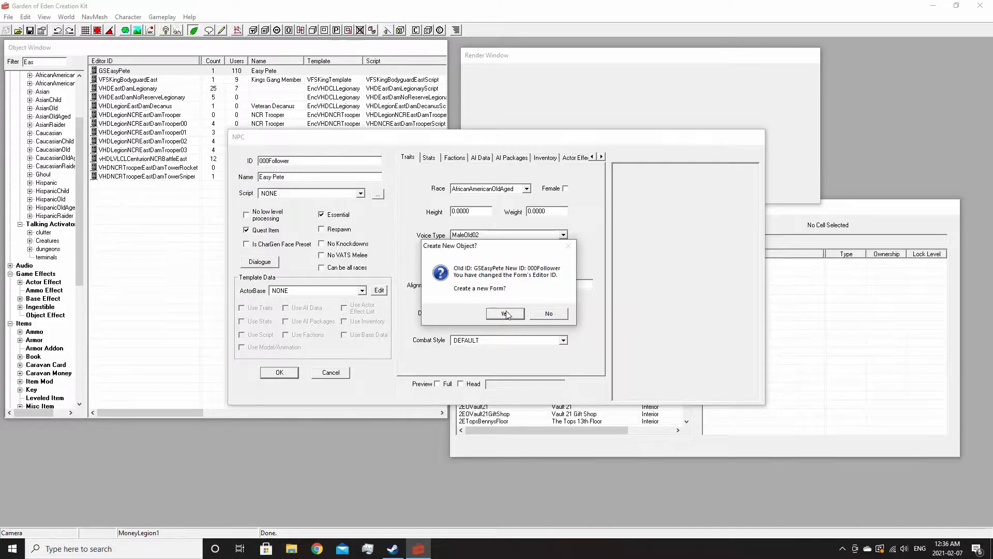
pyautogui.click(506, 314)
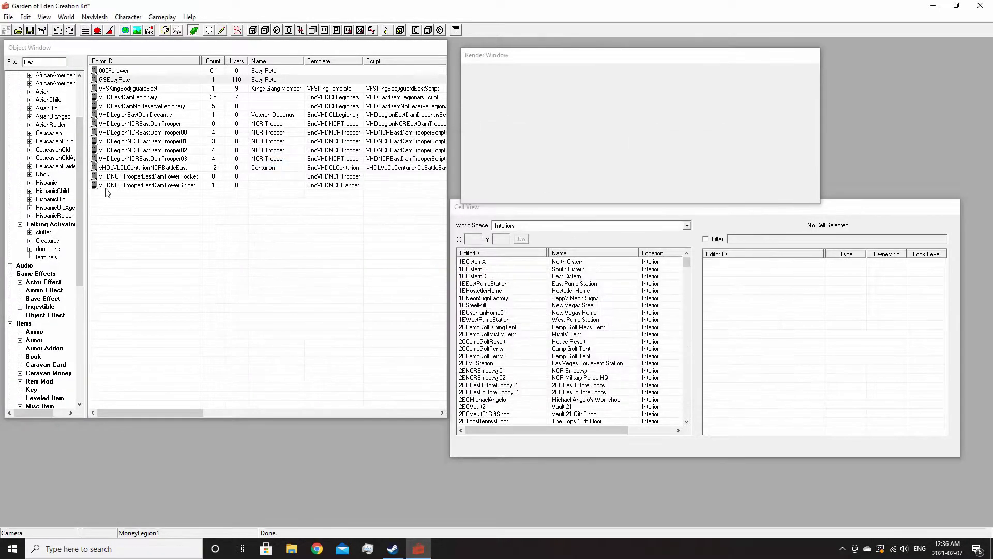
# - Open the 000Follower NPC and remove GoodspringsFaction and GoodspringsMilitiaFaction from its factions
pyautogui.click(121, 80)
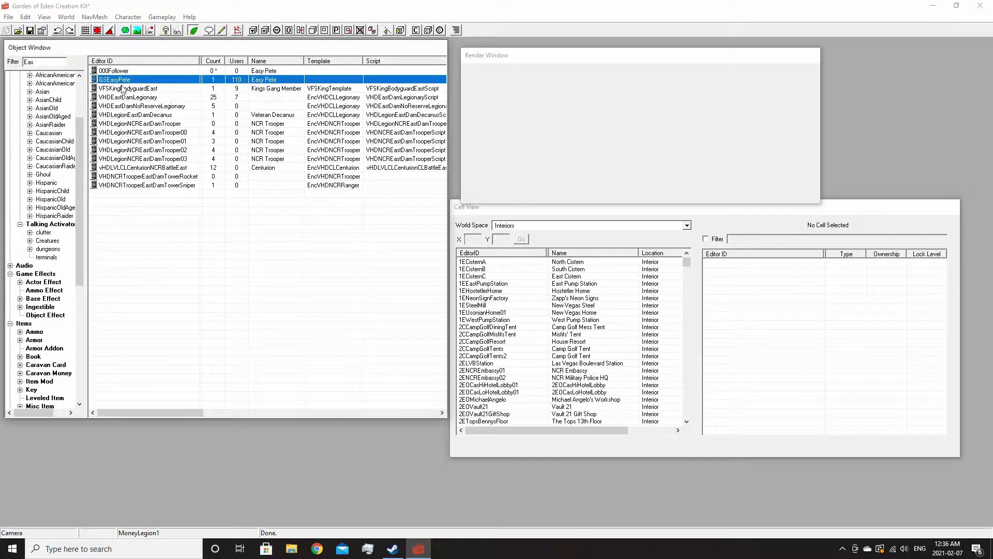
pyautogui.click(135, 72)
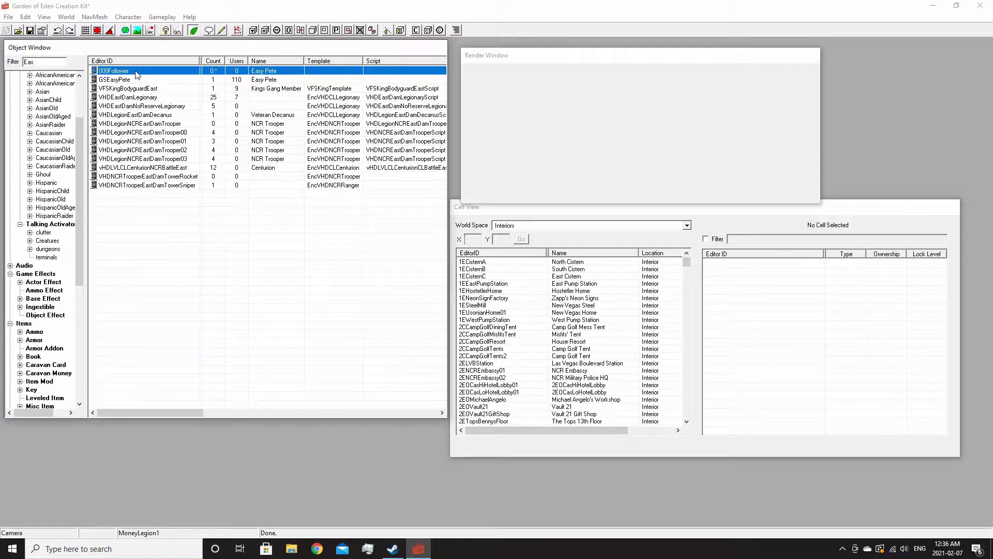
pyautogui.click(332, 207)
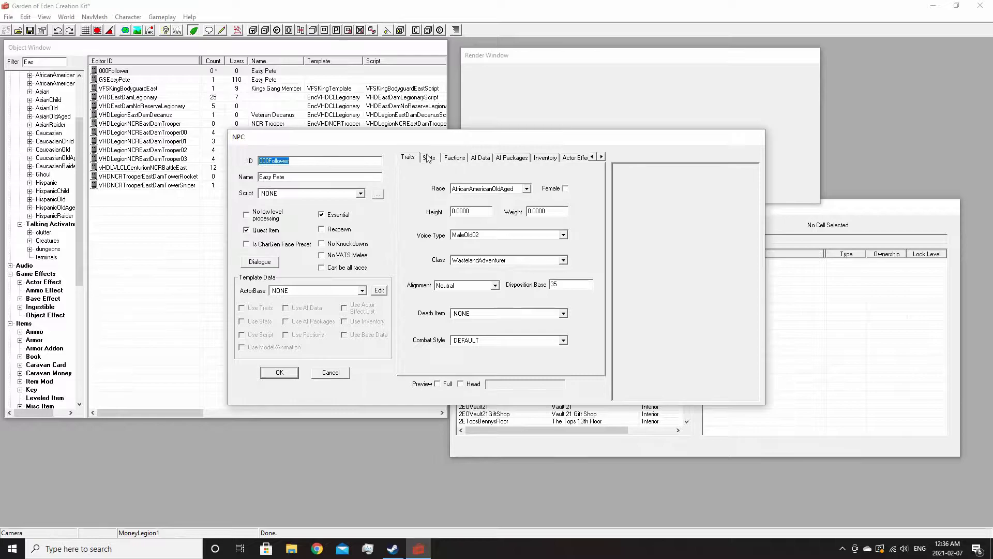
pyautogui.click(429, 157)
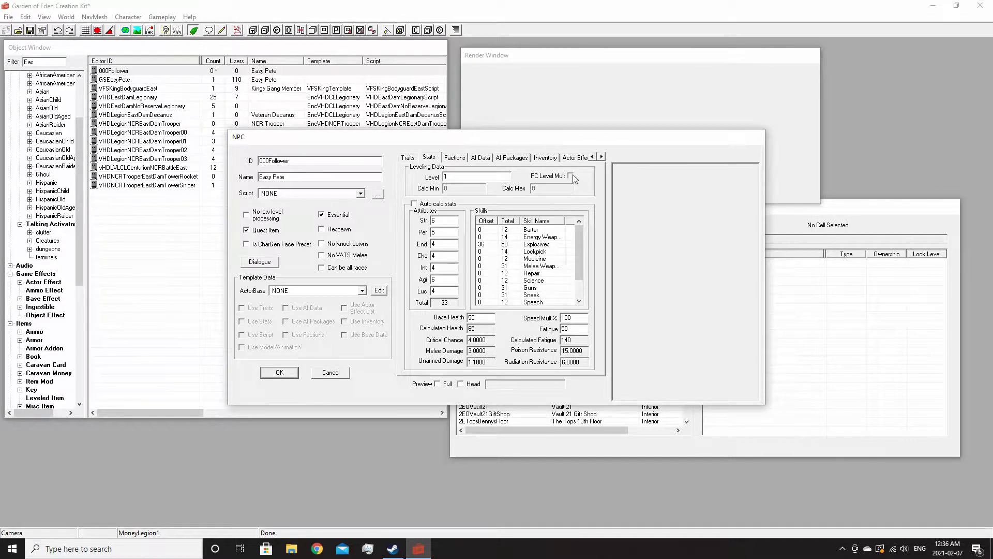
pyautogui.click(458, 159)
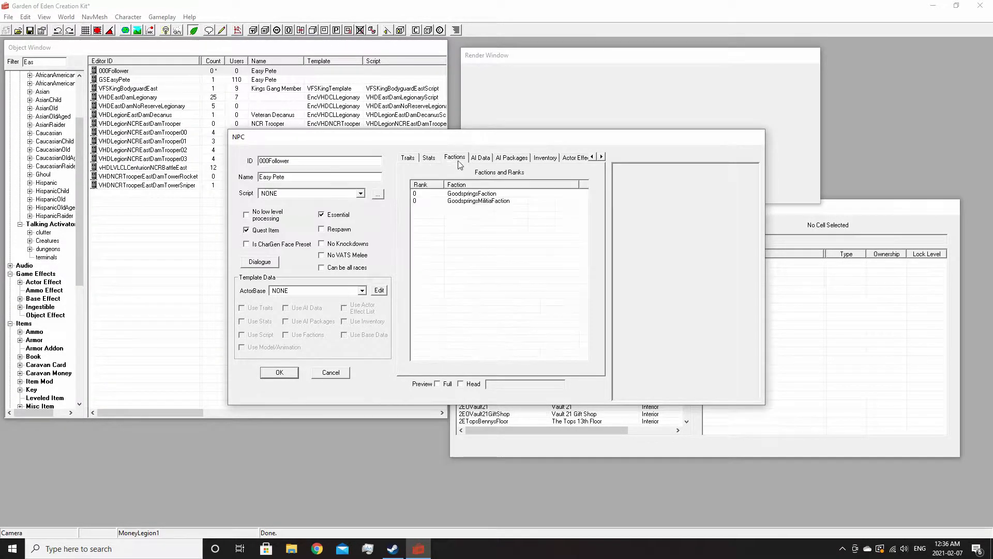
pyautogui.click(474, 194)
pyautogui.press('Delete')
pyautogui.click(474, 194)
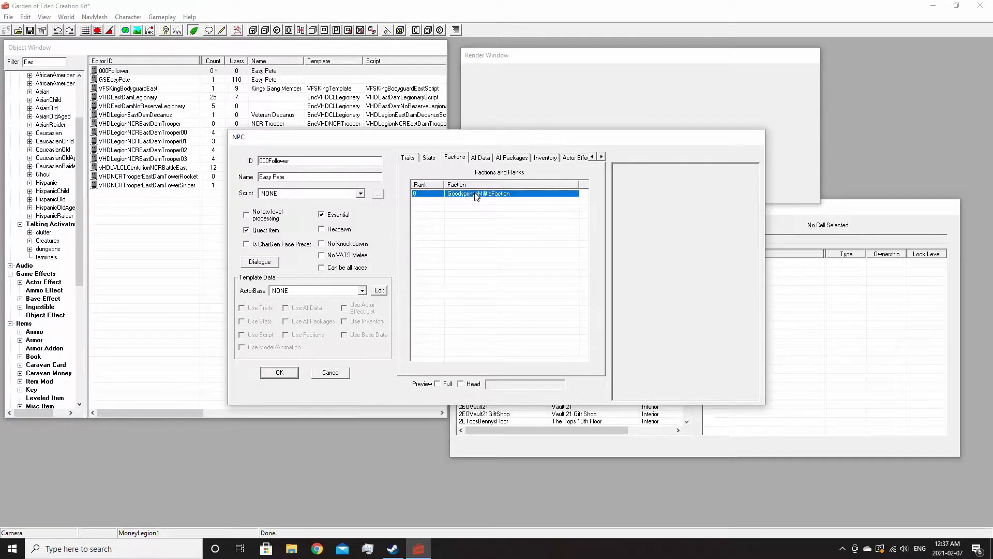
pyautogui.press('Delete')
# - Add PlayerFaction to the follower's faction list
pyautogui.rightClick(468, 229)
pyautogui.click(490, 235)
pyautogui.click(262, 212)
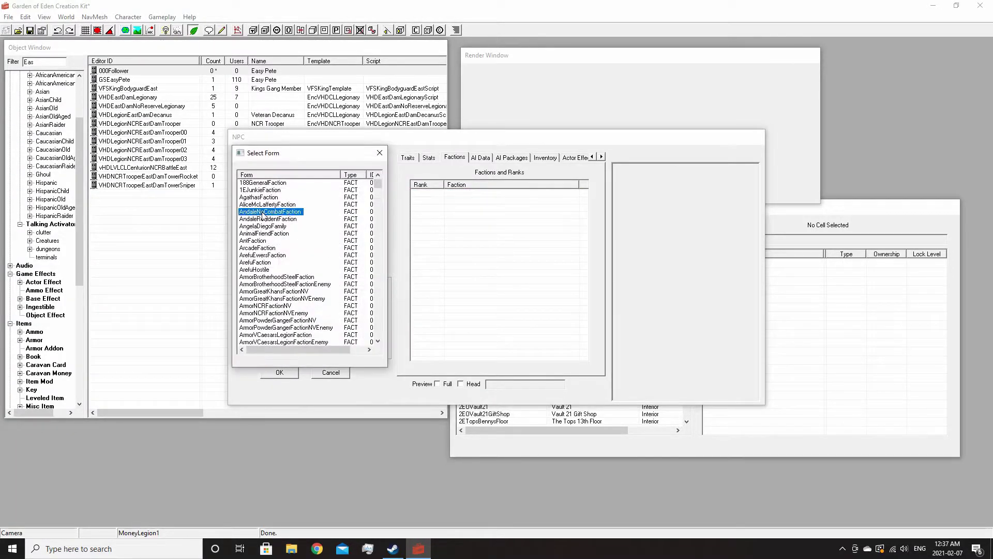
pyautogui.write('pl')
pyautogui.press('Return')
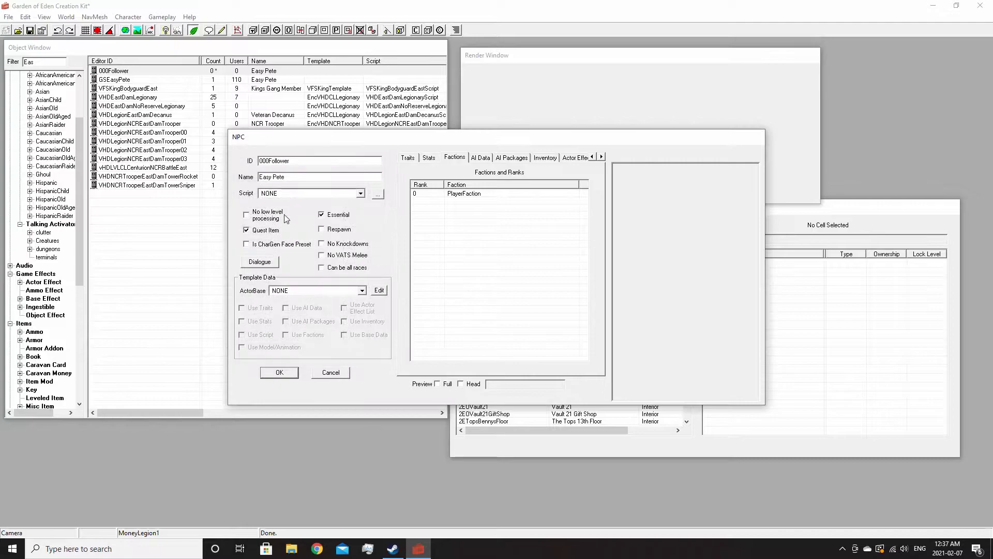
# - Check the follower's AI attributes and clear all entries from its AI package list
pyautogui.click(483, 160)
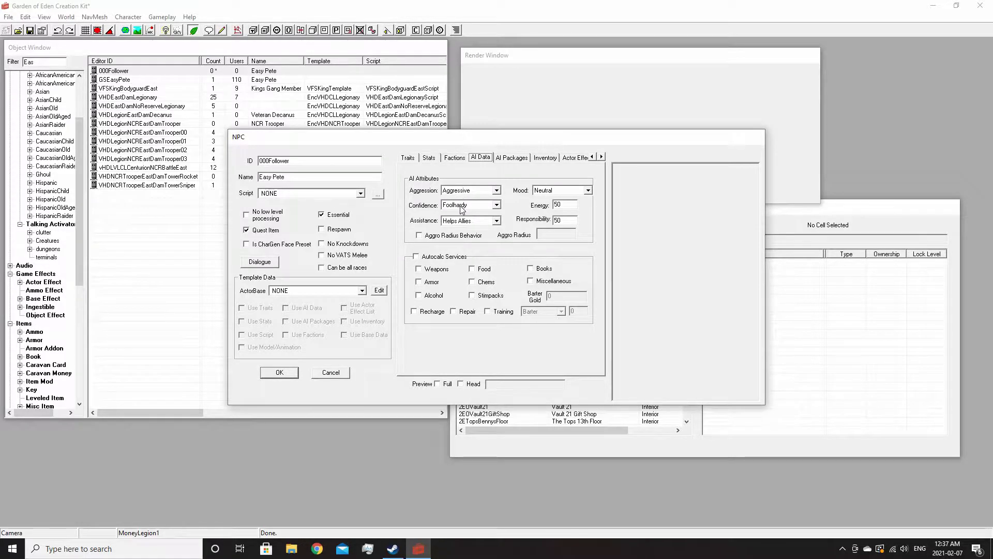
pyautogui.click(510, 158)
pyautogui.moveTo(468, 259); pyautogui.dragTo(946, 11)
pyautogui.press('Delete')
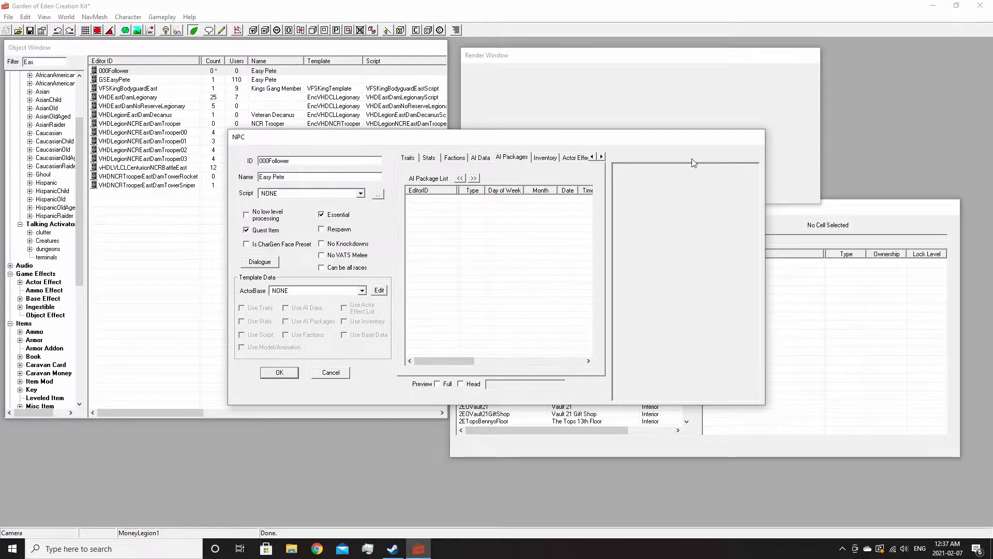
# - Examine the follower's inventory with the full-body preview enabled and the model turned to face the view
pyautogui.click(547, 158)
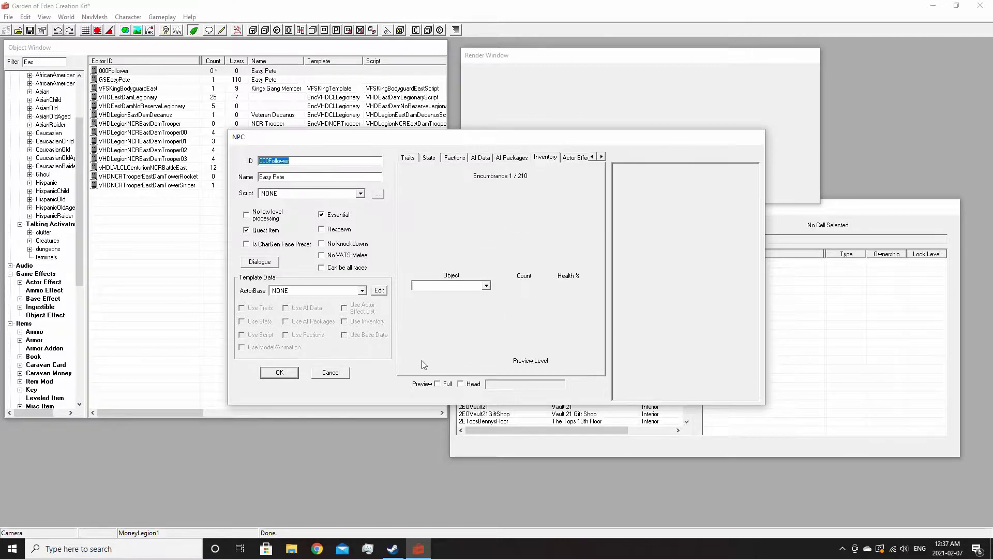
pyautogui.click(437, 384)
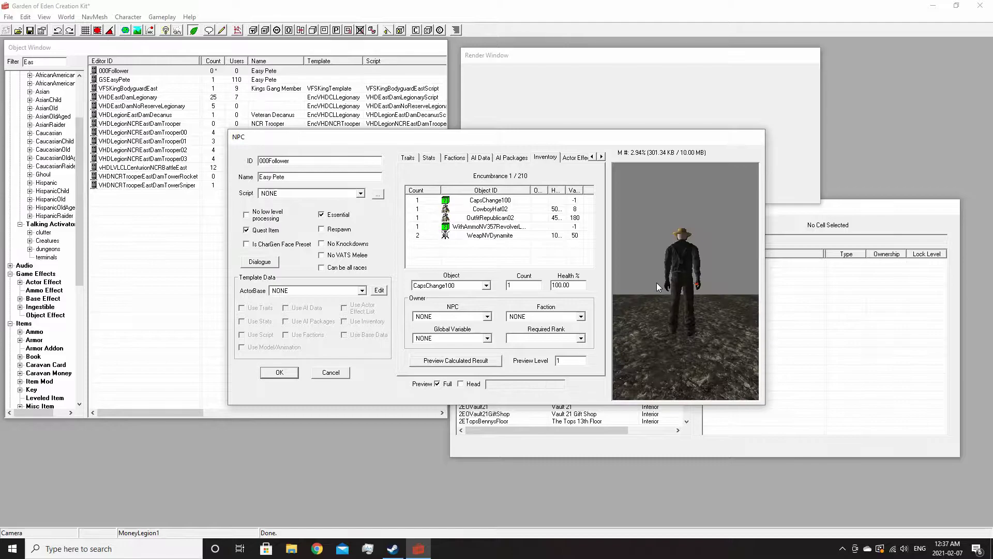
pyautogui.rightClick(656, 283)
pyautogui.click(576, 167)
pyautogui.moveTo(665, 244); pyautogui.dragTo(544, 253)
pyautogui.moveTo(618, 256); pyautogui.dragTo(681, 252)
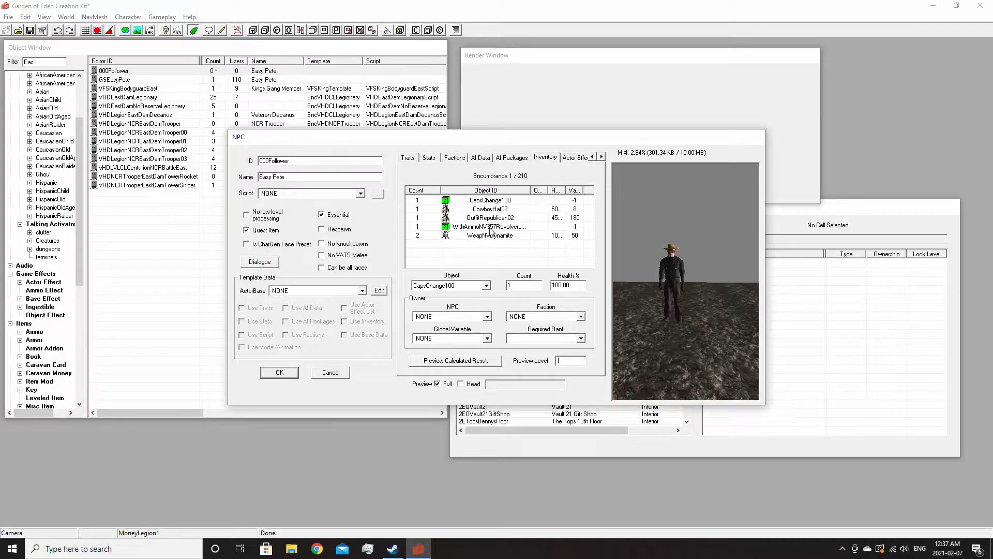
pyautogui.click(490, 227)
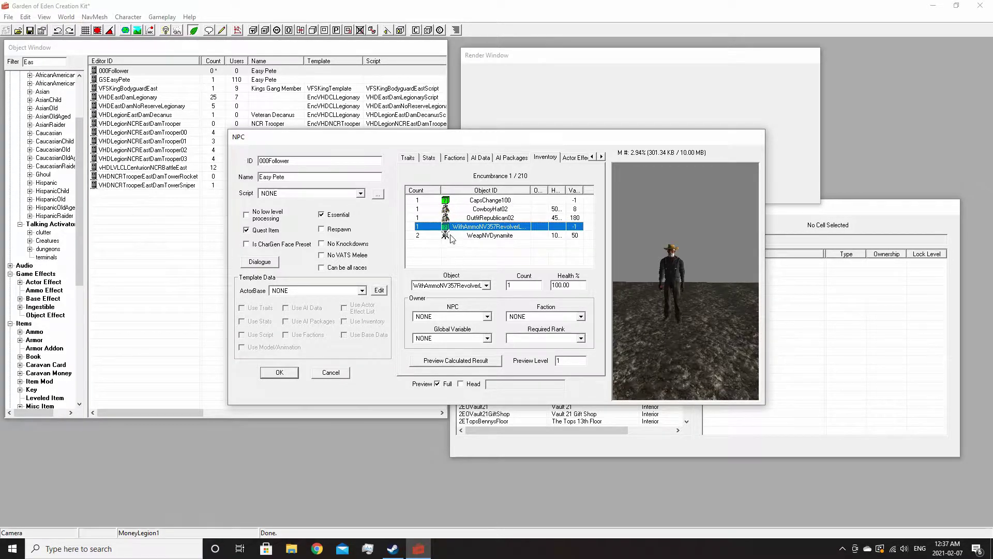
pyautogui.moveTo(664, 233); pyautogui.dragTo(674, 281, button='middle')
# - Create a new AI package for the follower with the ID 000Playerfollow and the package type Follow
pyautogui.click(501, 158)
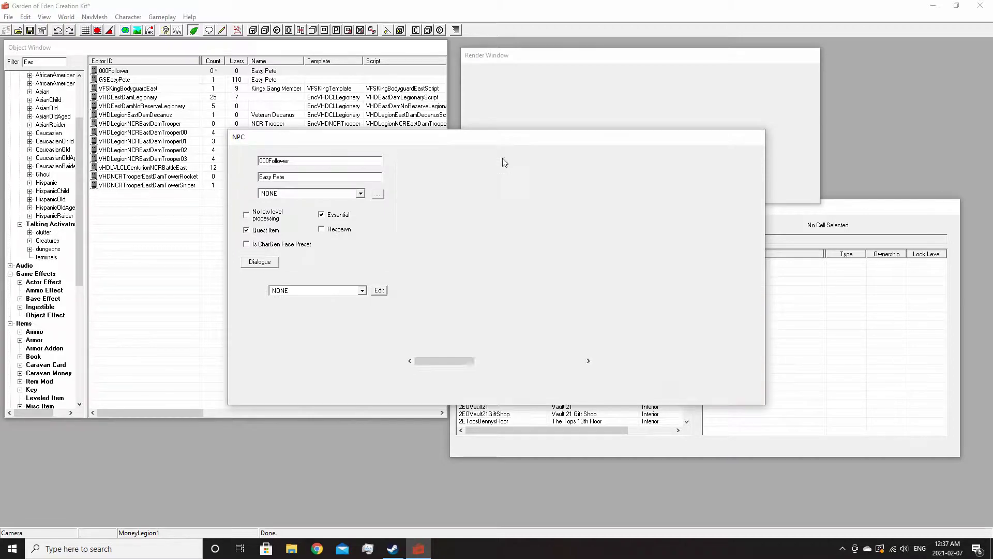
pyautogui.rightClick(470, 244)
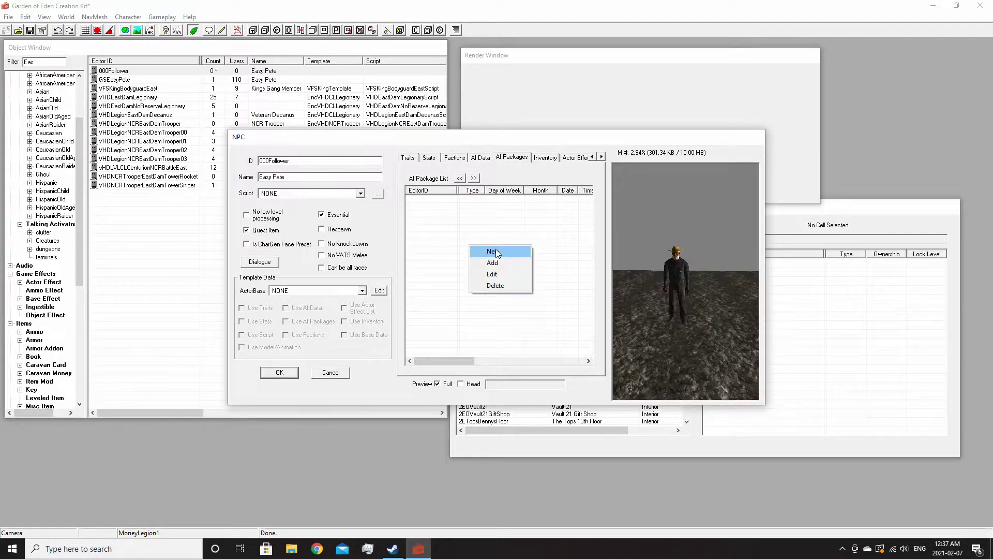
pyautogui.click(495, 251)
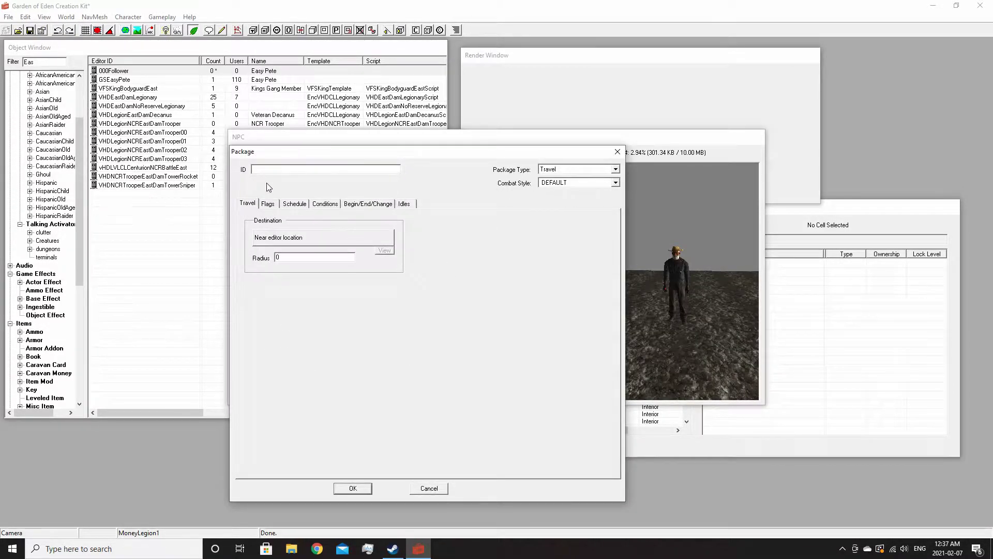
pyautogui.click(571, 172)
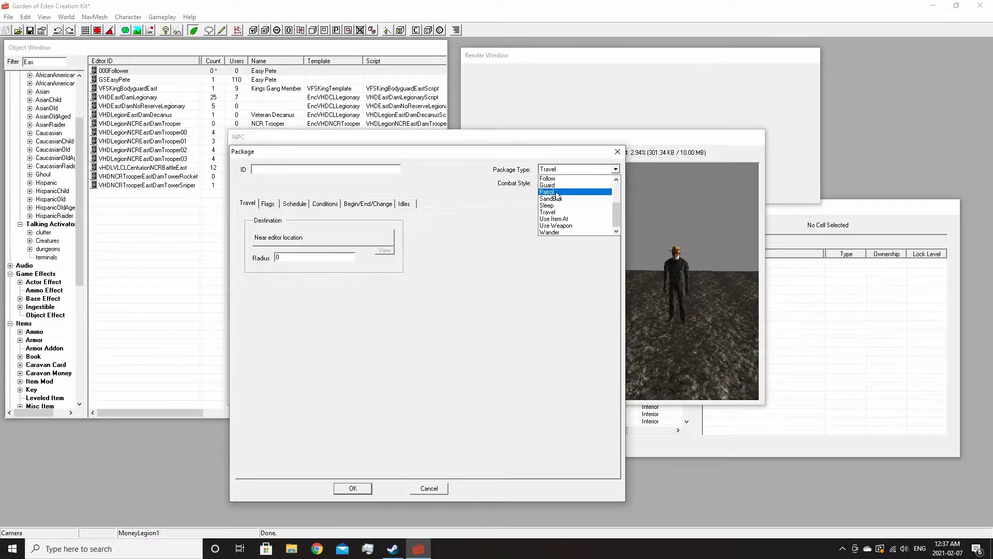
pyautogui.click(555, 181)
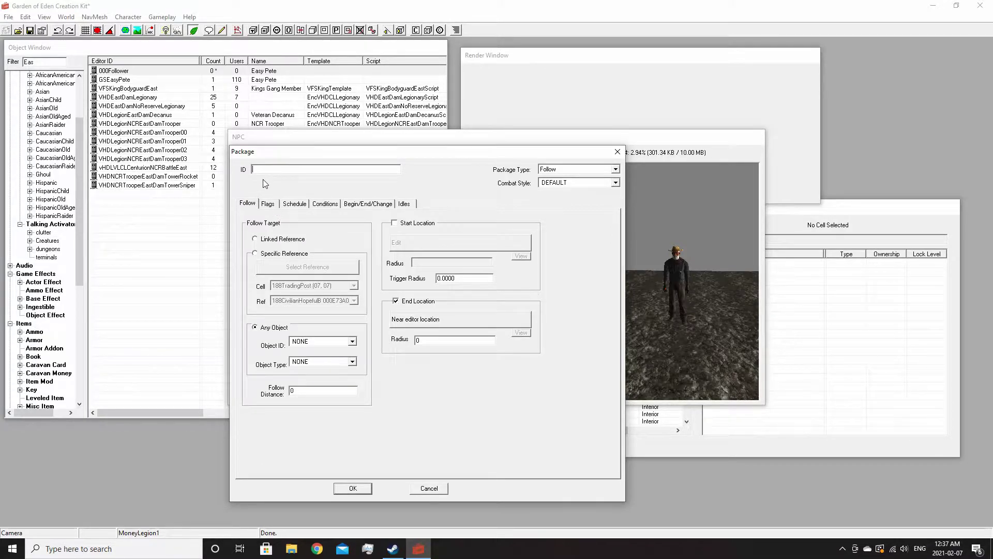
pyautogui.write('000Playerfollow')
# - Make the package follow the specific reference PlayerRef at a follow distance of 450, check its flags and save it
pyautogui.click(297, 301)
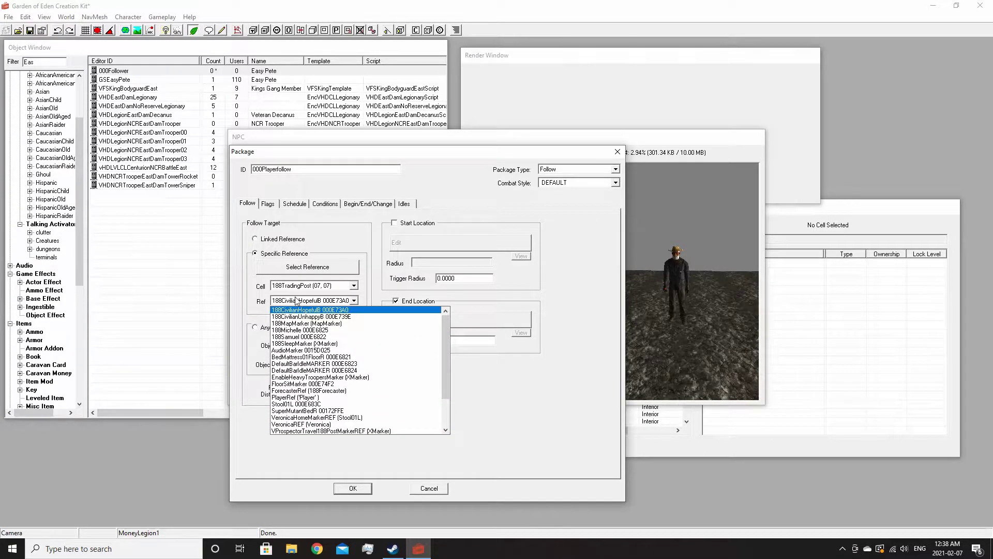
pyautogui.press('p')
pyautogui.click(295, 300)
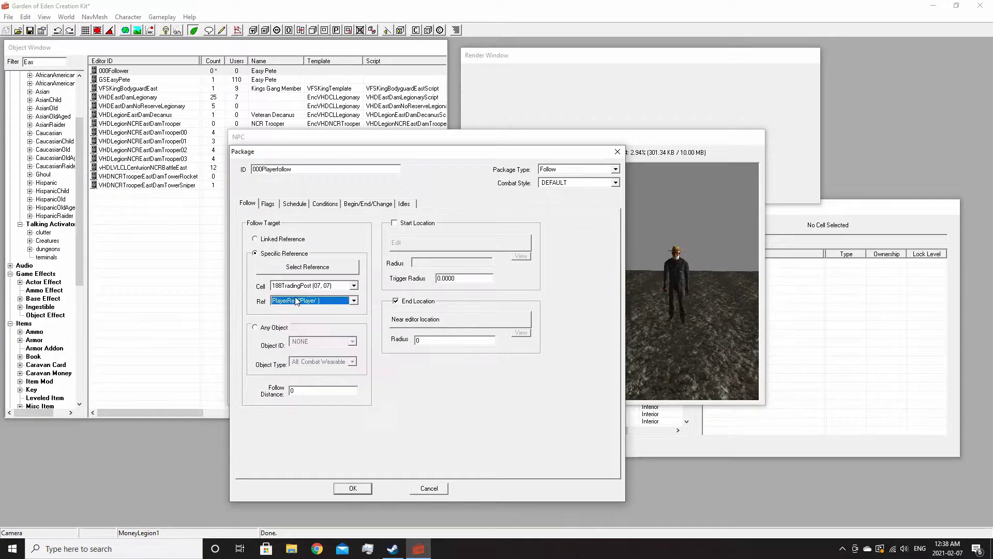
pyautogui.click(312, 390)
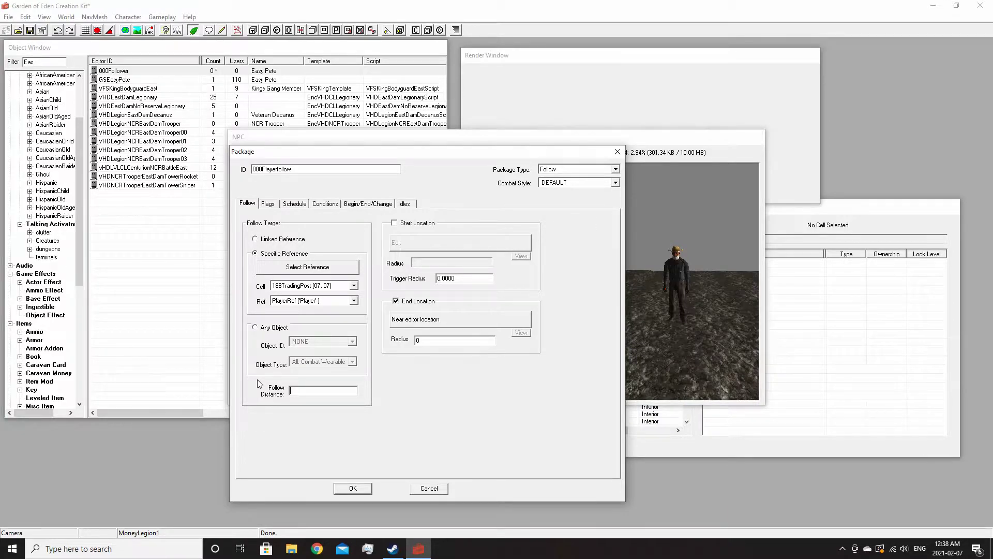
pyautogui.write('450')
pyautogui.click(268, 204)
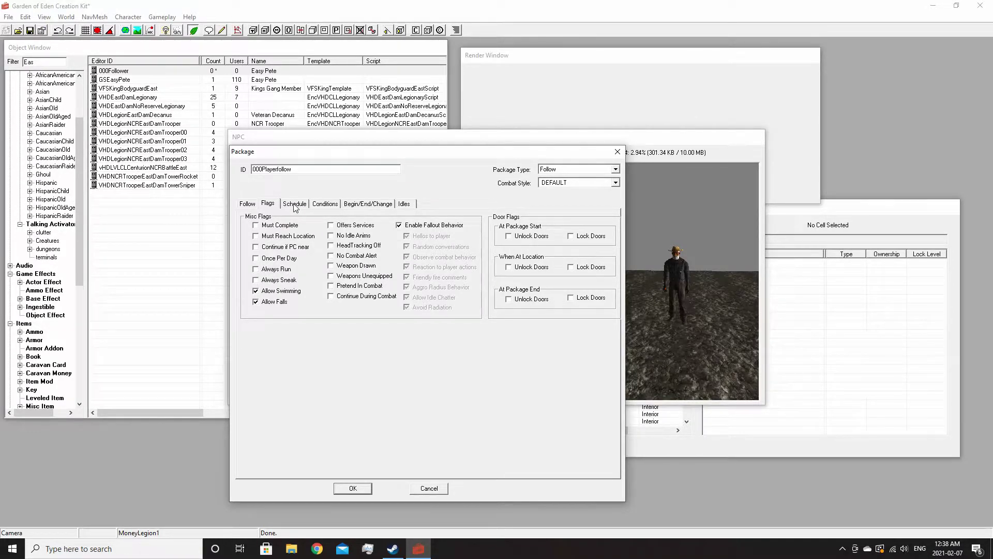
pyautogui.click(352, 490)
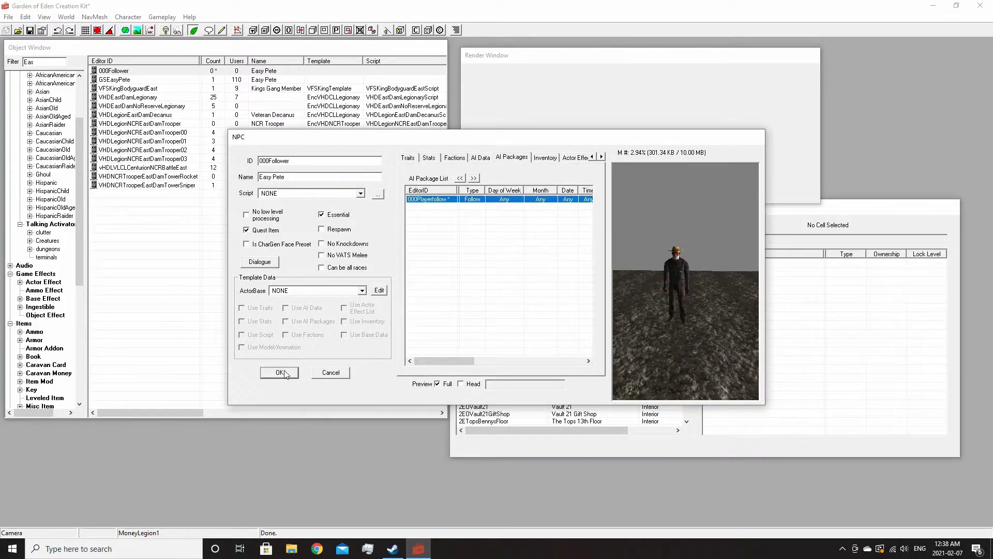
# - Add a new item to the follower's inventory and set its object to WeapPoolCue
pyautogui.moveTo(621, 291); pyautogui.dragTo(626, 258)
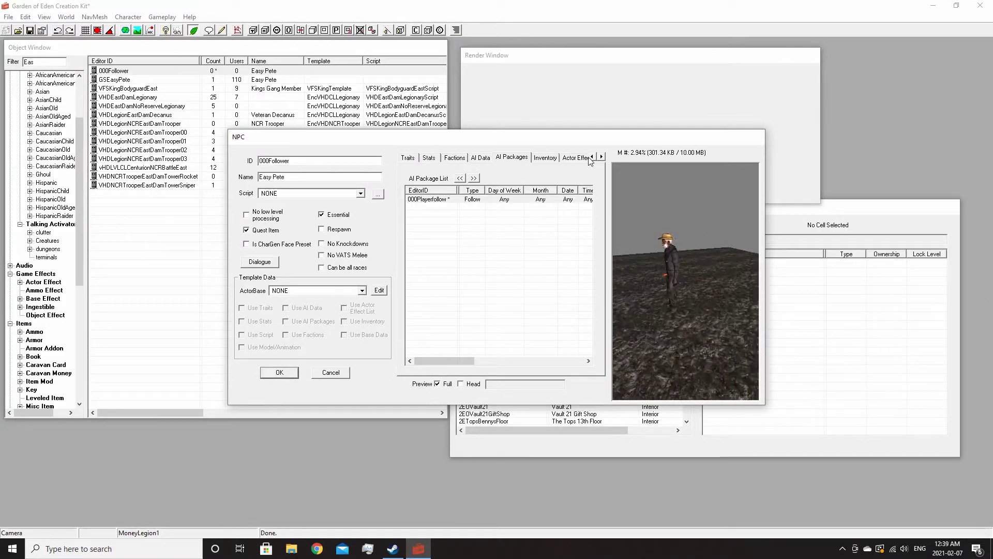
pyautogui.click(601, 157)
pyautogui.click(521, 158)
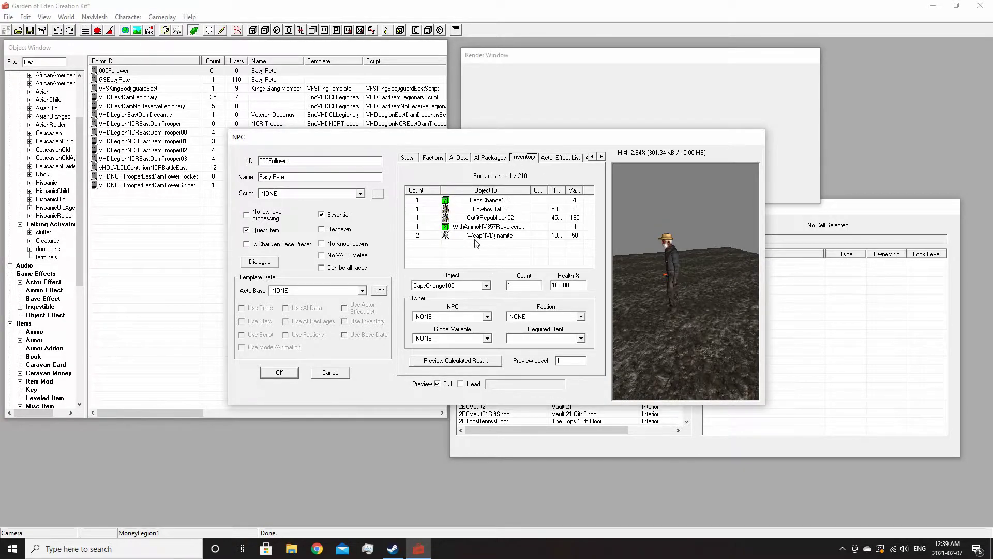
pyautogui.rightClick(467, 256)
pyautogui.click(490, 262)
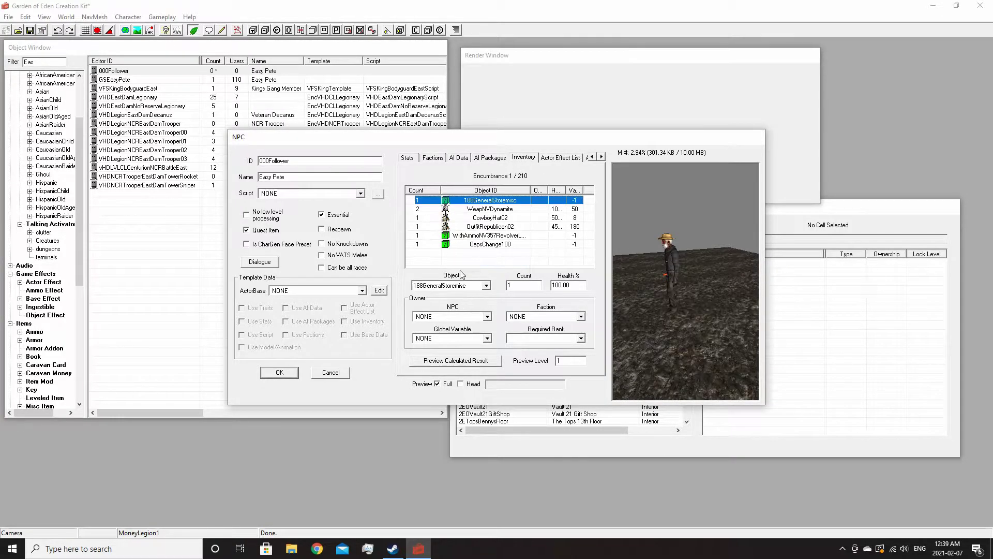
pyautogui.click(462, 285)
pyautogui.write('we')
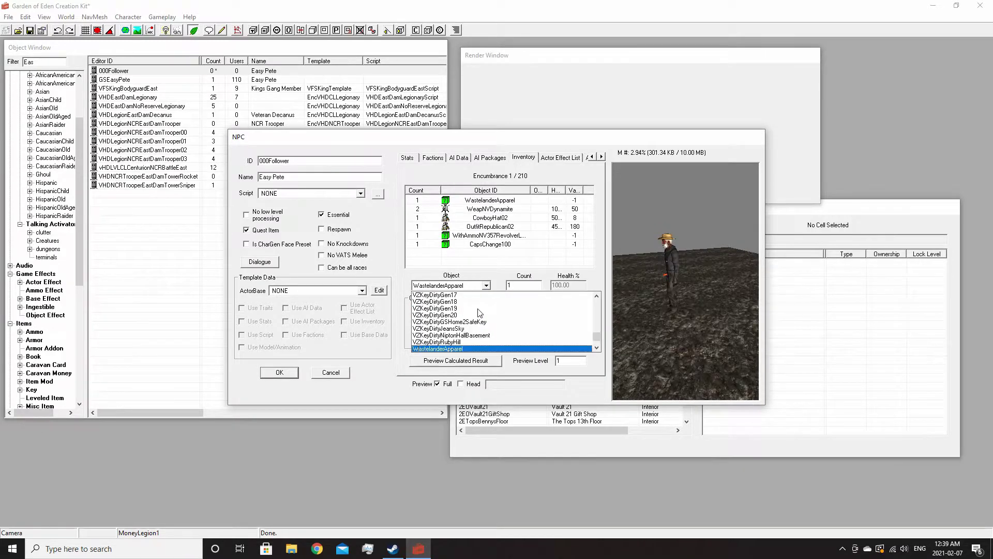
pyautogui.write('onRepairKit75')
pyautogui.scroll(-3, 478, 313)
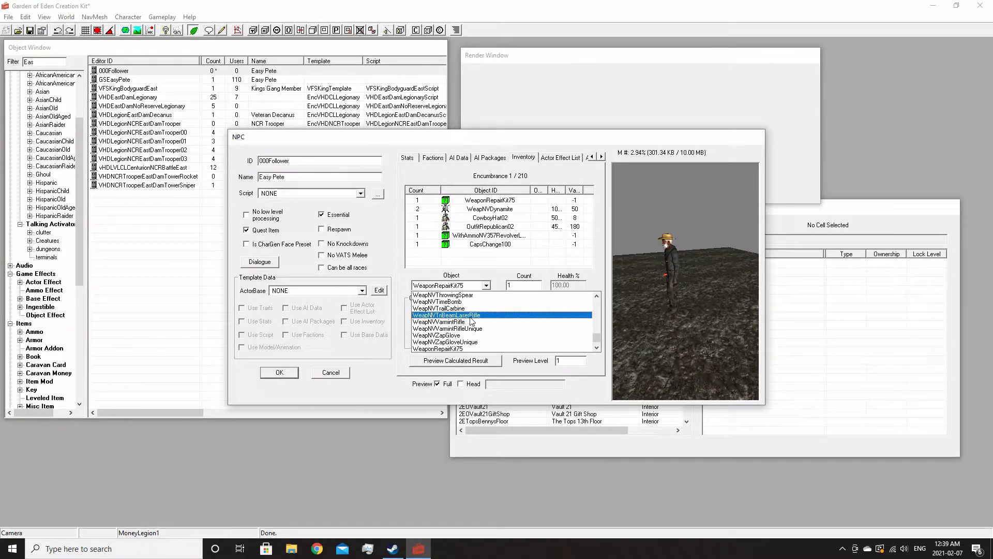
pyautogui.click(454, 331)
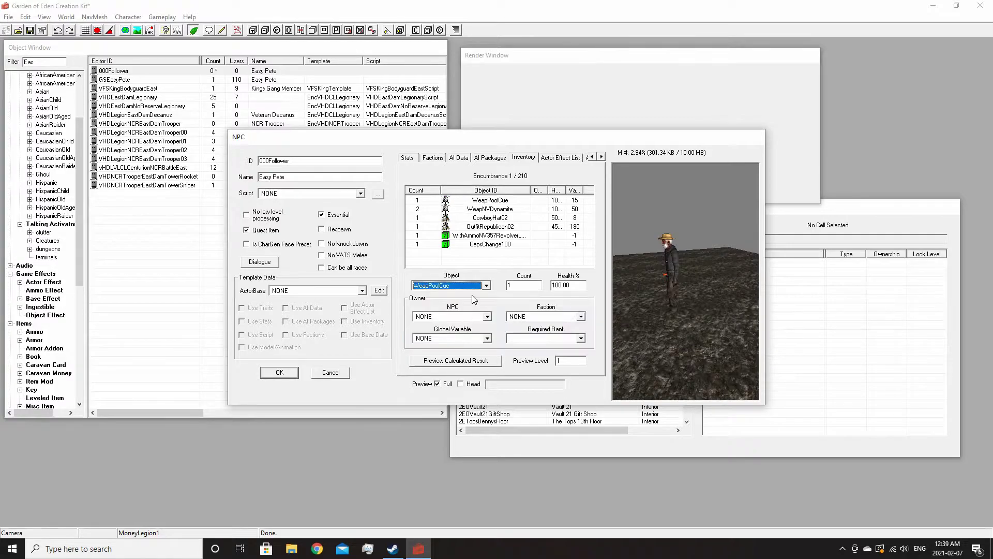
pyautogui.click(481, 262)
# - Inspect the follower's model from several angles in the preview and accept the NPC changes
pyautogui.rightClick(683, 283)
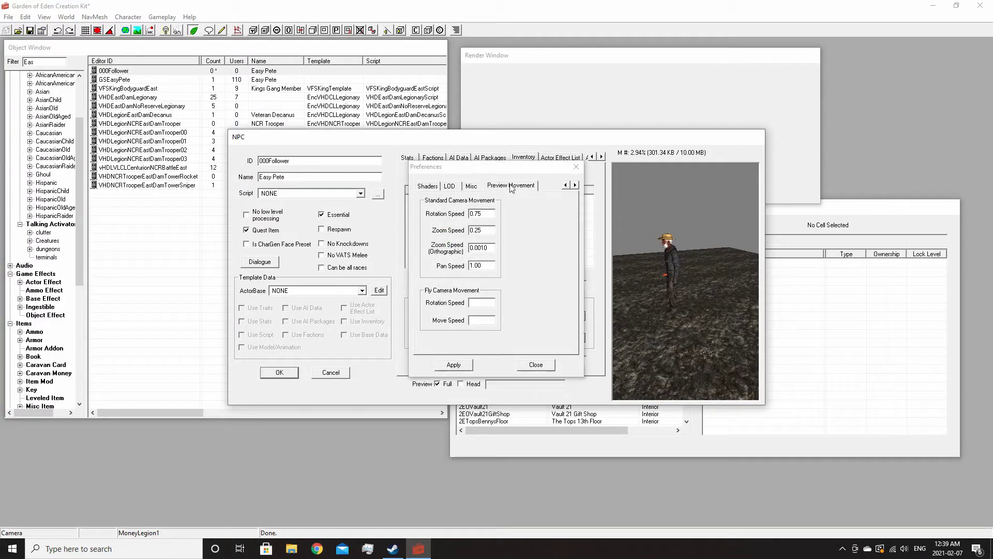
pyautogui.click(577, 167)
pyautogui.moveTo(720, 244); pyautogui.dragTo(611, 244)
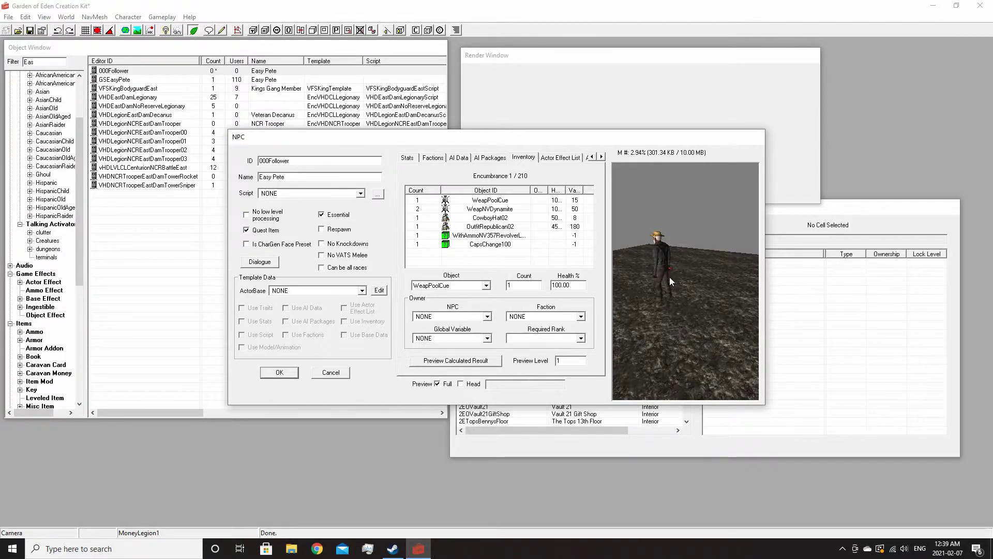
pyautogui.moveTo(669, 277); pyautogui.dragTo(713, 292)
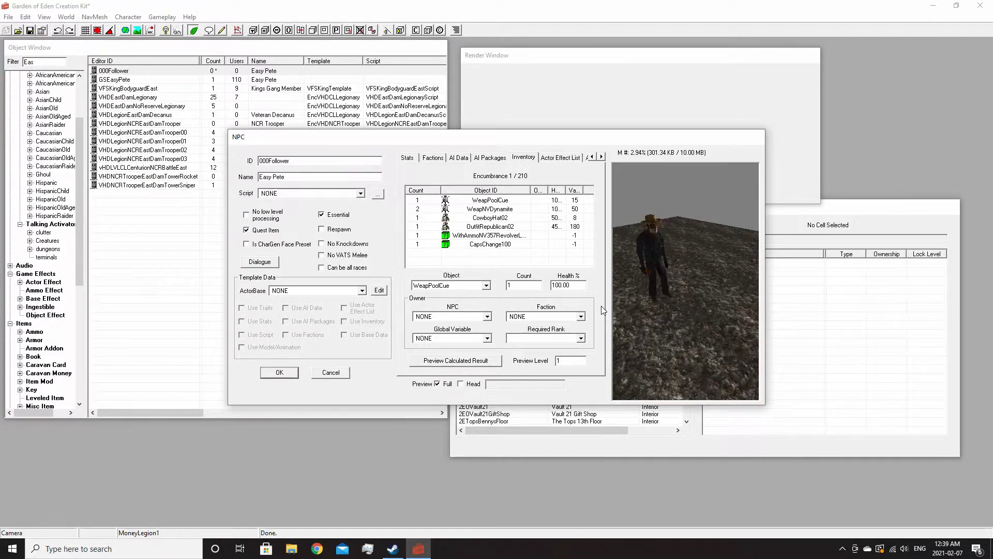
pyautogui.moveTo(707, 262); pyautogui.dragTo(576, 266)
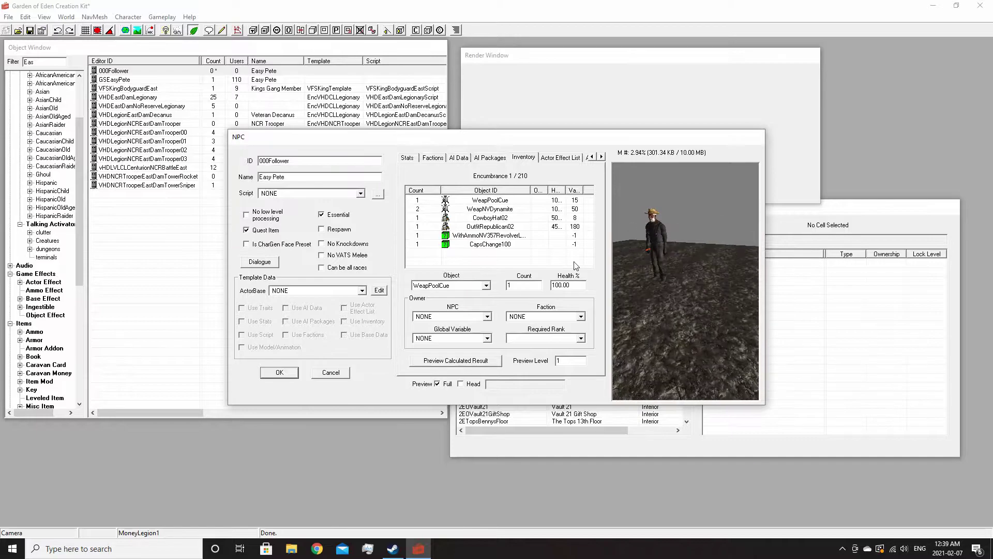
pyautogui.click(280, 373)
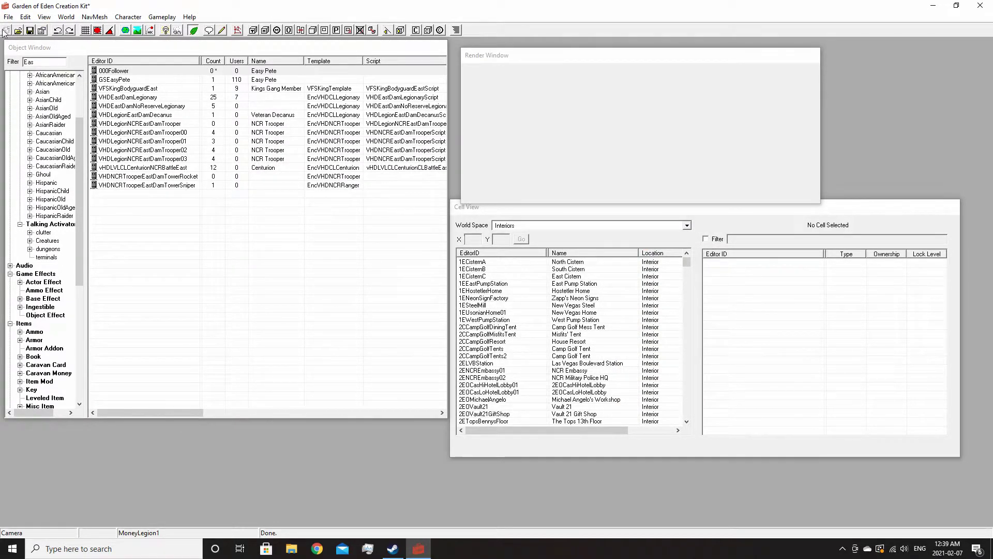
# - Save the plugin as EasyPeteFollower in the Fallout New Vegas Data folder
pyautogui.click(30, 30)
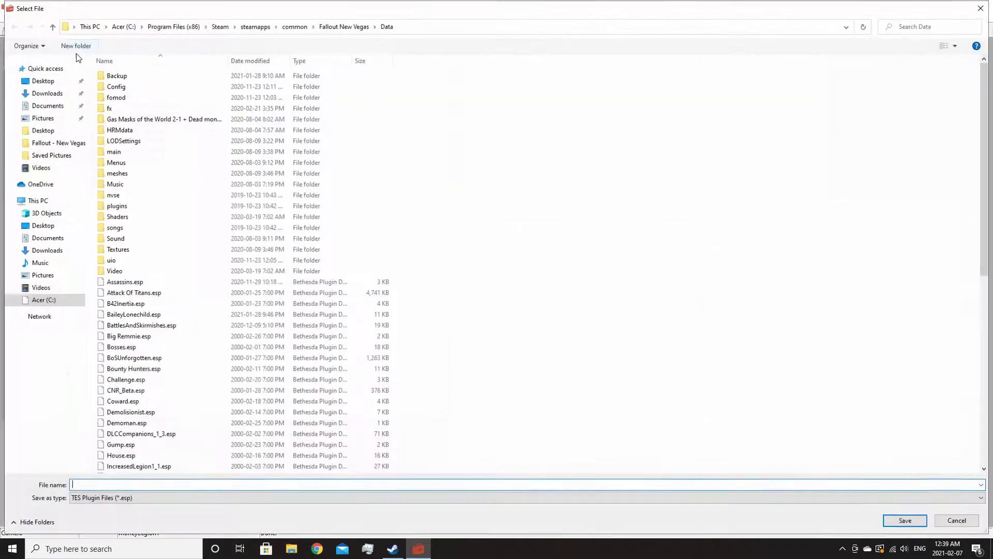
pyautogui.scroll(-1, 130, 455)
pyautogui.write('E')
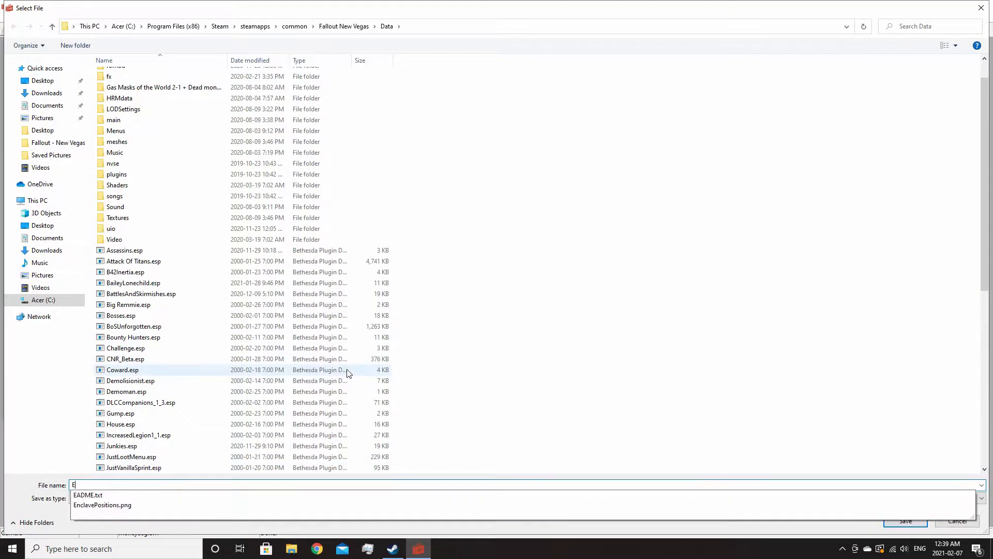
pyautogui.write('asyPeteFollower')
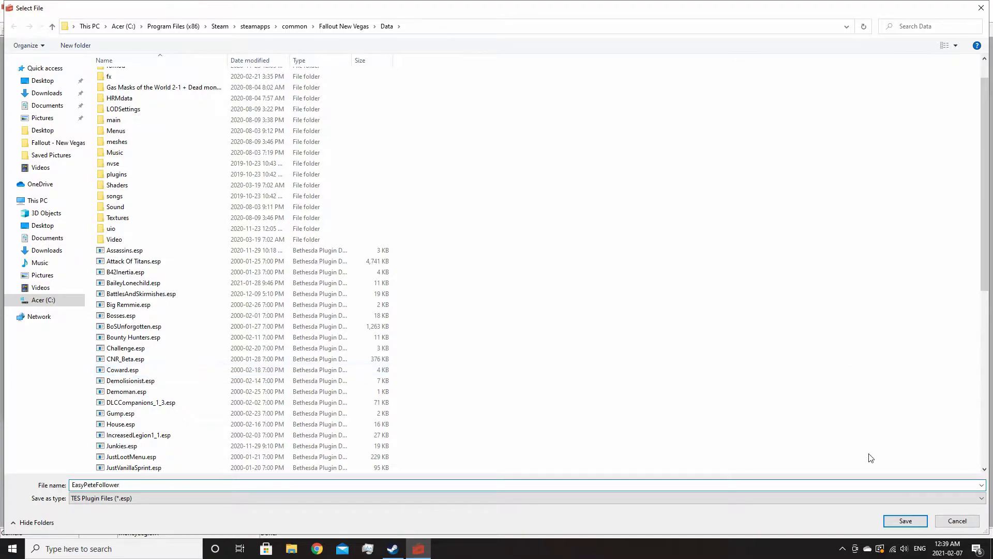
pyautogui.click(902, 520)
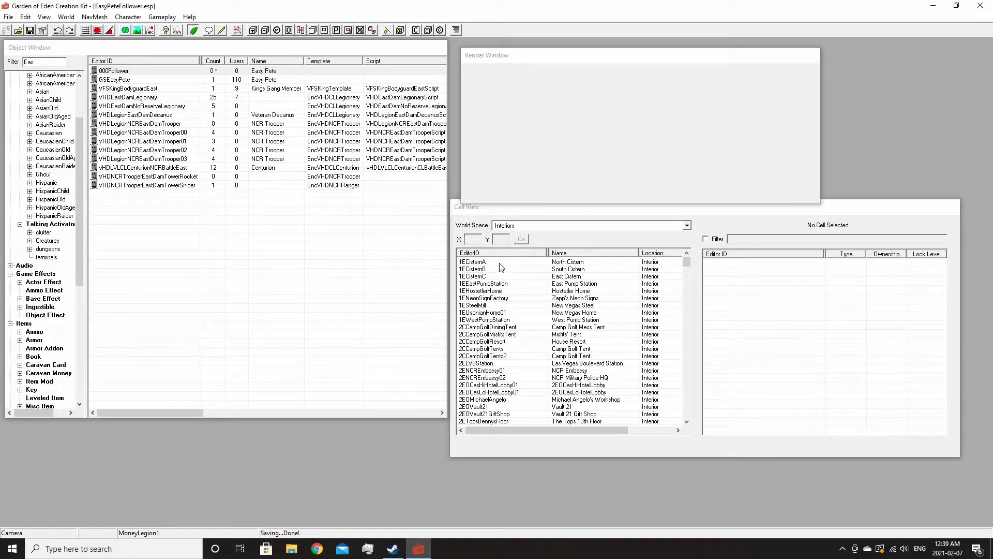
# - Switch the cell list to the WastelandNV world space and load the Jacobstown cell
pyautogui.scroll(-5, 512, 307)
pyautogui.click(640, 226)
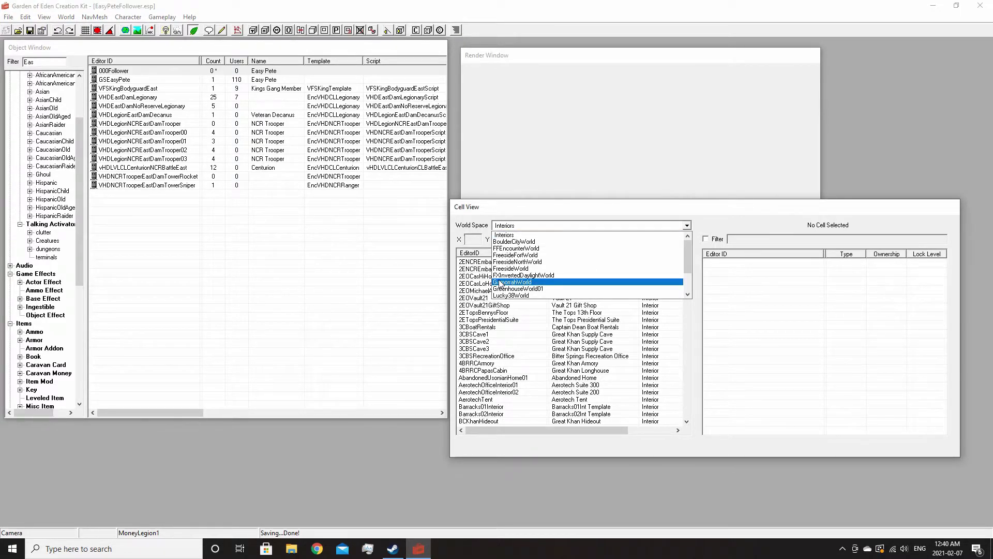
pyautogui.scroll(-2, 501, 283)
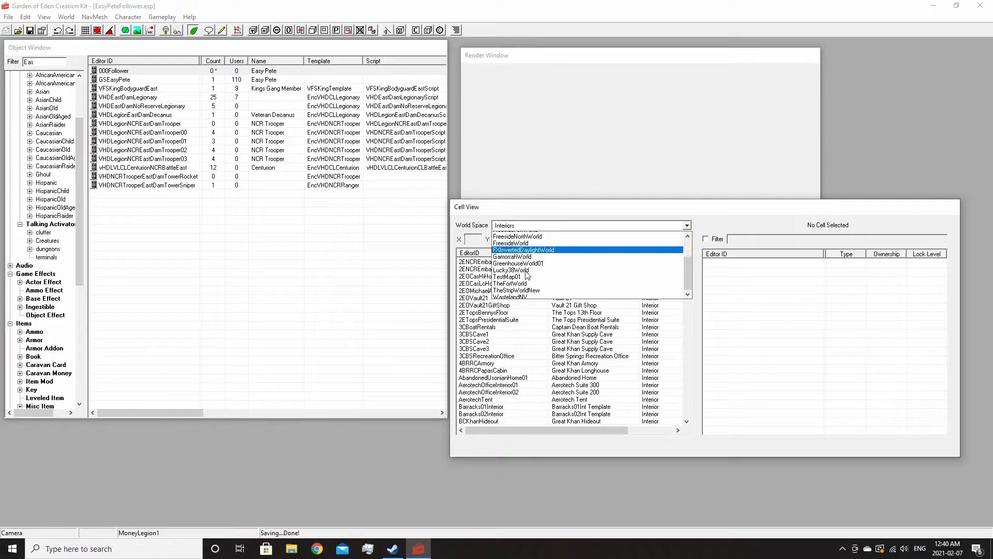
pyautogui.click(541, 289)
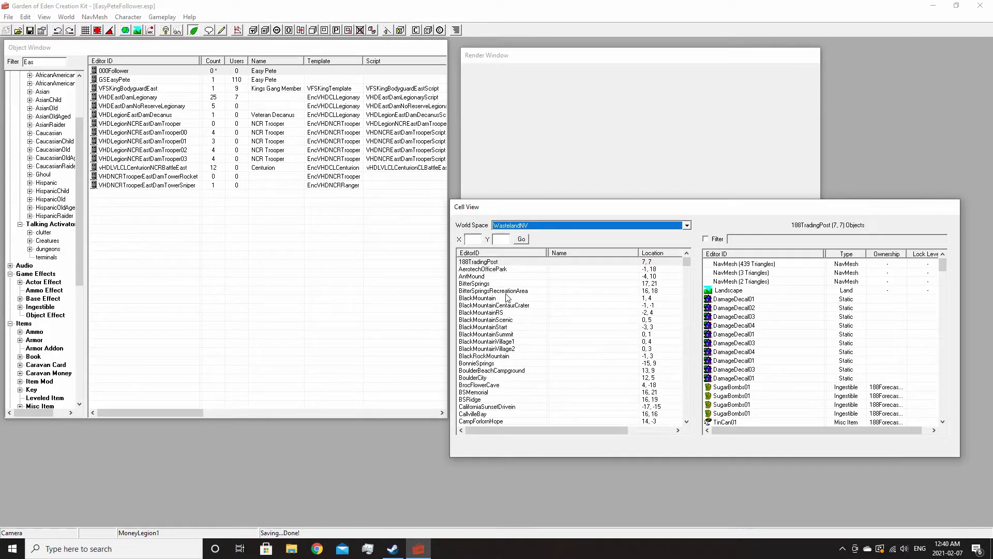
pyautogui.scroll(-10, 525, 341)
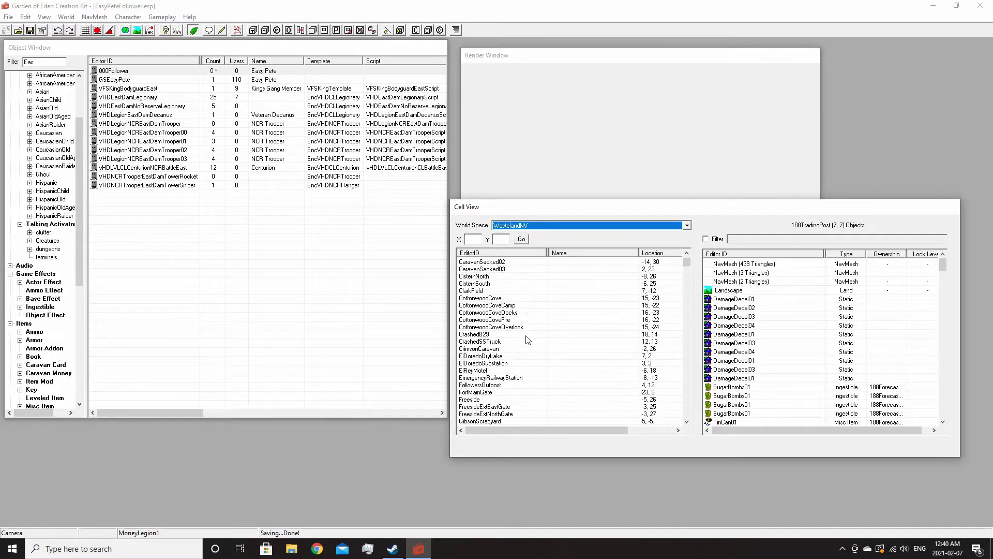
pyautogui.scroll(-10, 528, 344)
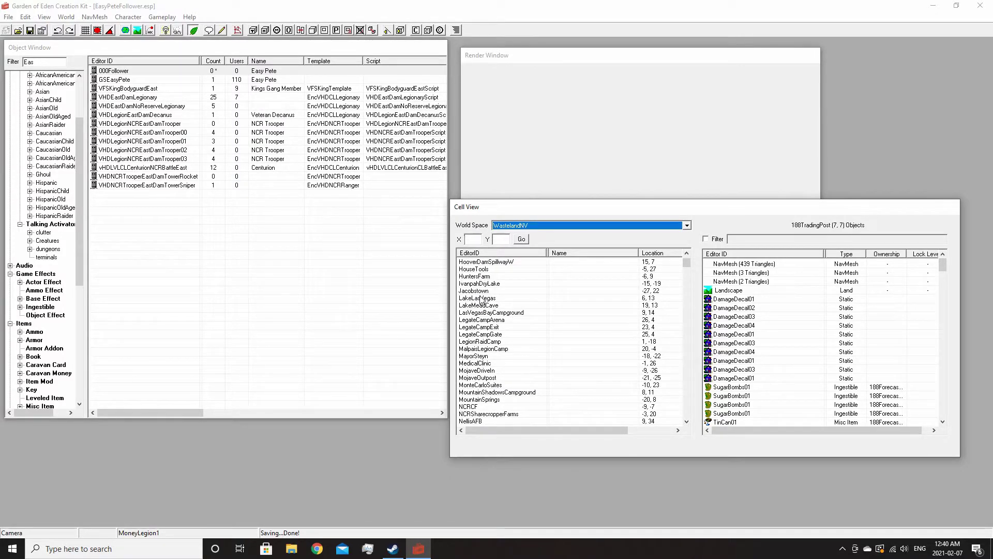
pyautogui.doubleClick(481, 291)
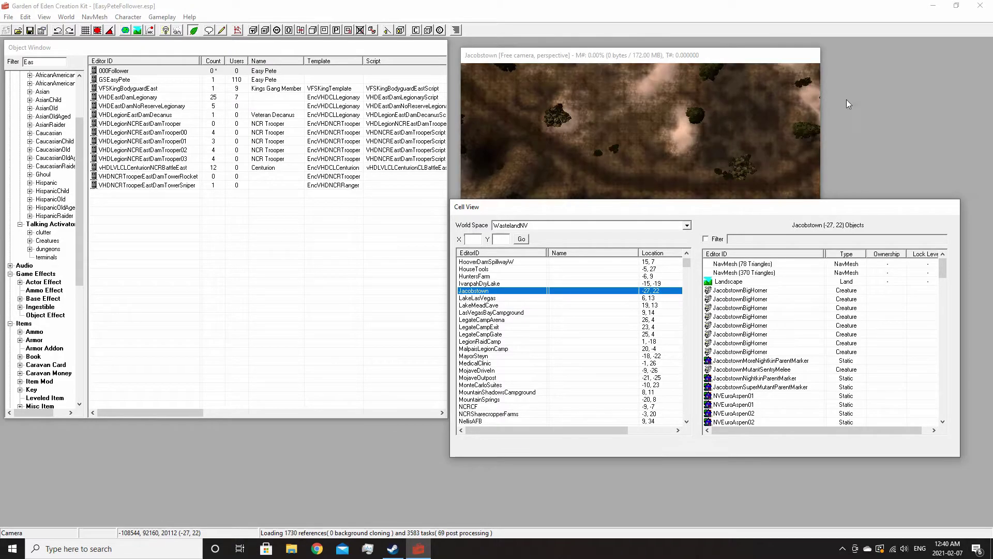
# - Place the 000Follower NPC on the ground in the Jacobstown cell, accepting the operation on a quest object
pyautogui.scroll(8, 672, 126)
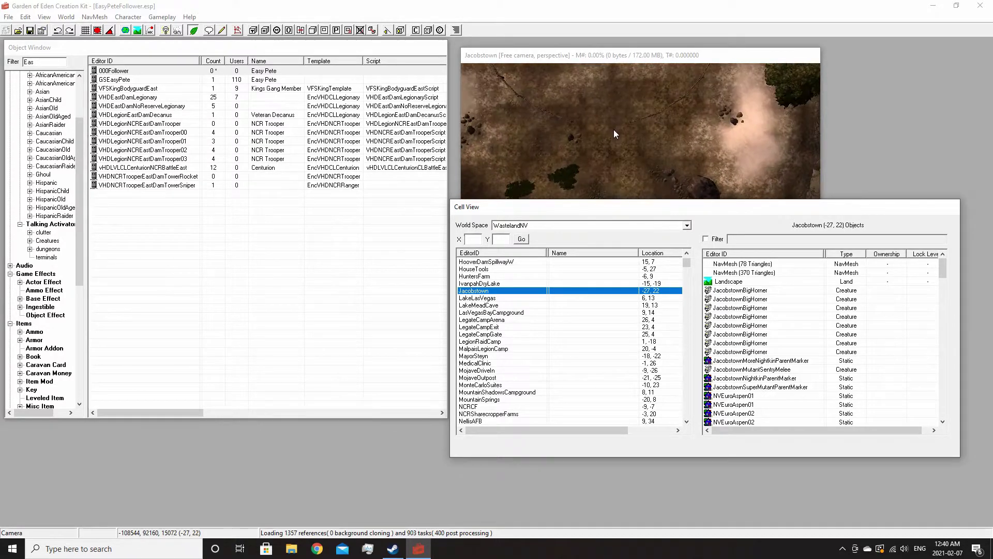
pyautogui.scroll(20, 613, 130)
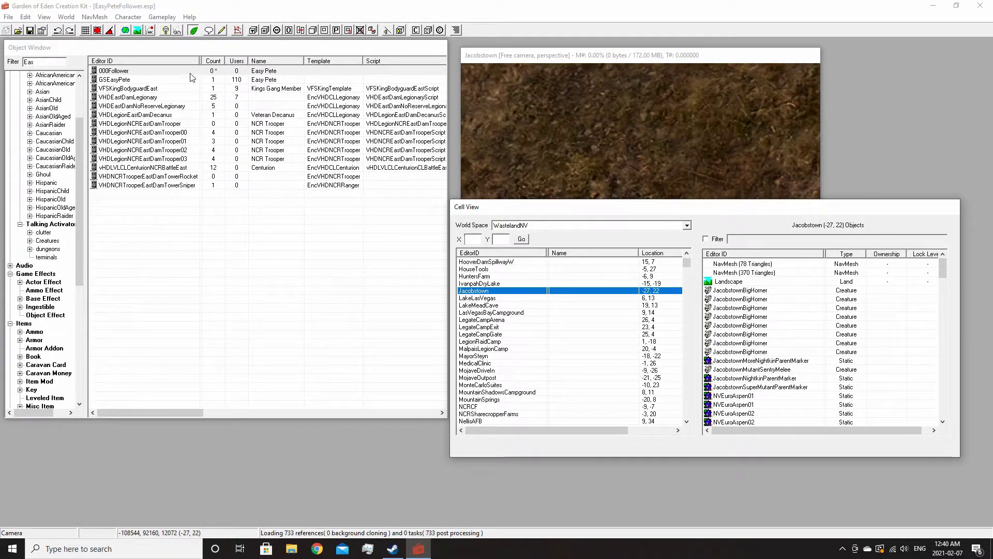
pyautogui.moveTo(142, 73); pyautogui.dragTo(599, 135)
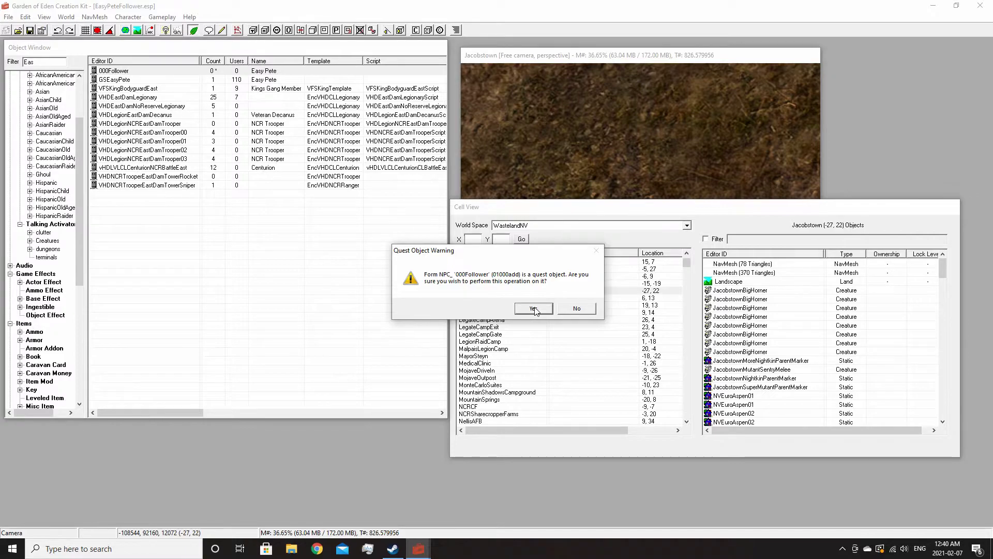
pyautogui.click(534, 308)
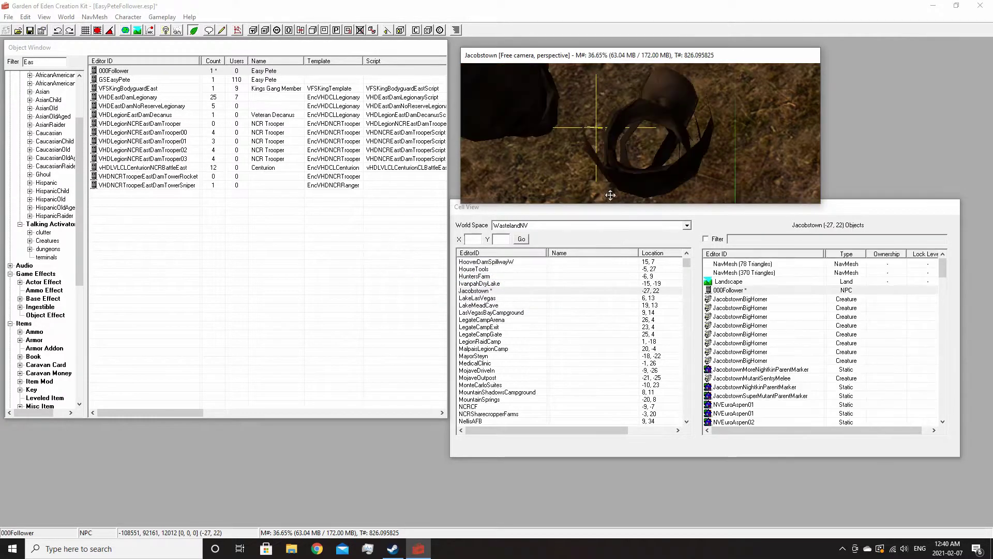
# - Drop the placed 000Follower NPC straight down onto the terrain surface in the Jacobstown cell
pyautogui.keyDown('shift'); pyautogui.moveTo(608, 138); pyautogui.dragTo(420, 32, button='middle'); pyautogui.keyUp('shift')
pyautogui.press('f')
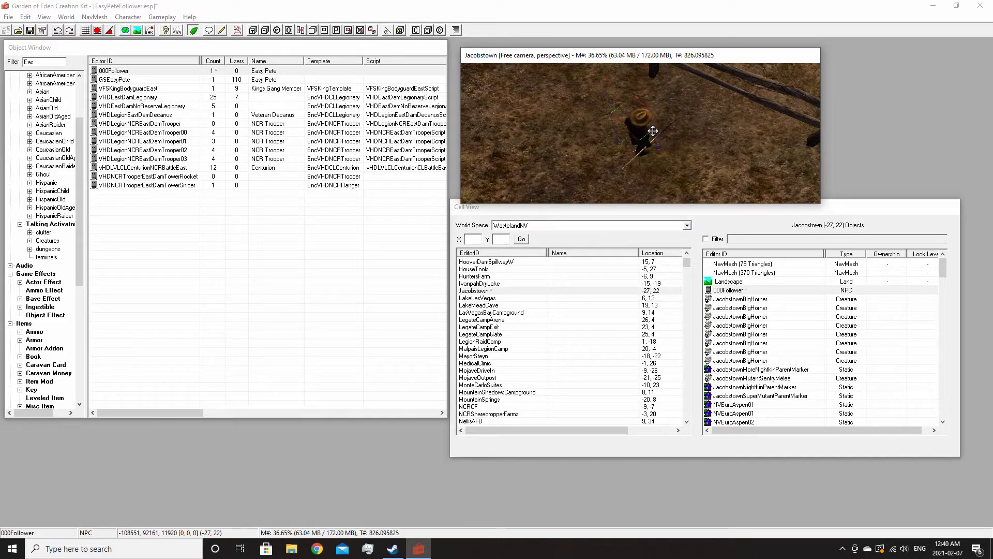
pyautogui.scroll(-3, 652, 131)
pyautogui.scroll(5, 653, 132)
# - Check the follower's placement in Jacobstown from several angles and distances, and save the plugin
pyautogui.keyDown('shift'); pyautogui.moveTo(650, 132); pyautogui.dragTo(360, 10, button='middle'); pyautogui.keyUp('shift')
pyautogui.scroll(-3, 638, 128)
pyautogui.keyDown('shift'); pyautogui.moveTo(640, 129); pyautogui.dragTo(385, 40, button='middle'); pyautogui.keyUp('shift')
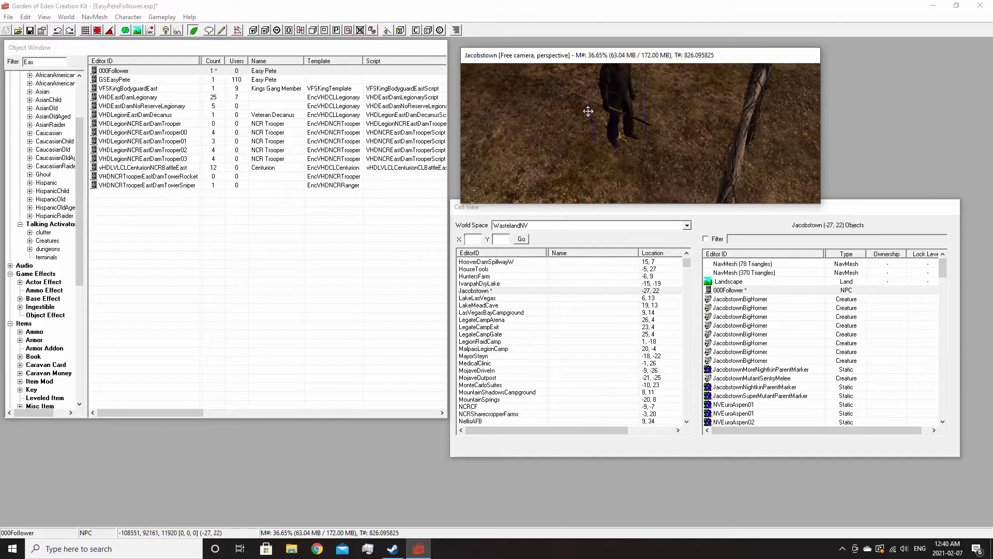
pyautogui.keyDown('shift'); pyautogui.moveTo(605, 114); pyautogui.dragTo(629, 171, button='middle'); pyautogui.keyUp('shift')
pyautogui.scroll(5, 626, 141)
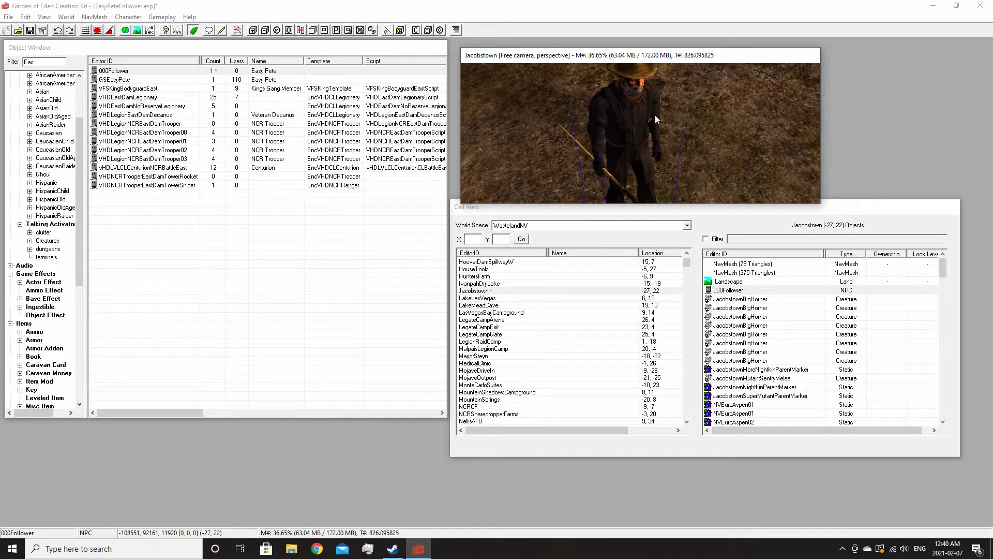
pyautogui.scroll(-5, 654, 116)
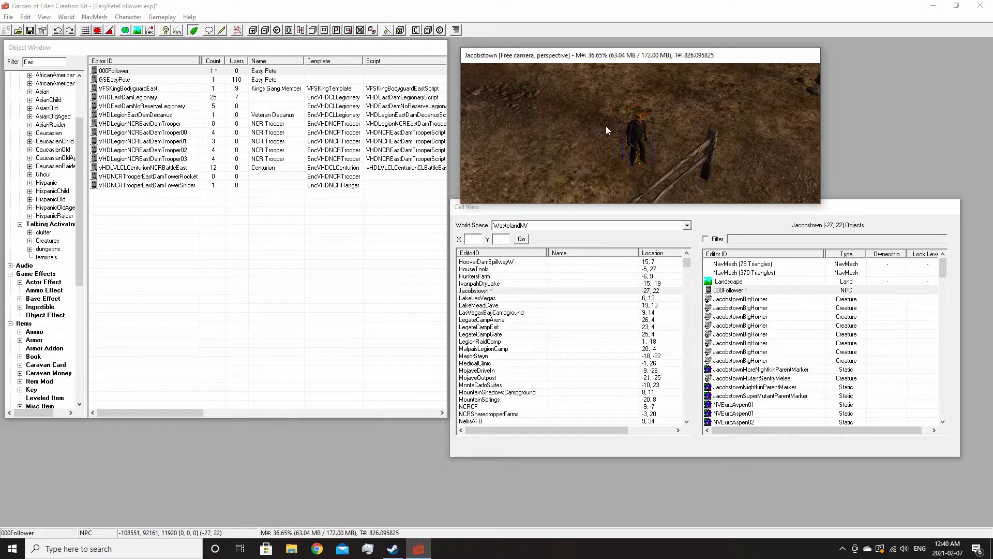
pyautogui.keyDown('shift'); pyautogui.moveTo(606, 126); pyautogui.dragTo(440, 36, button='middle'); pyautogui.keyUp('shift')
pyautogui.moveTo(594, 108); pyautogui.dragTo(331, 68, button='middle')
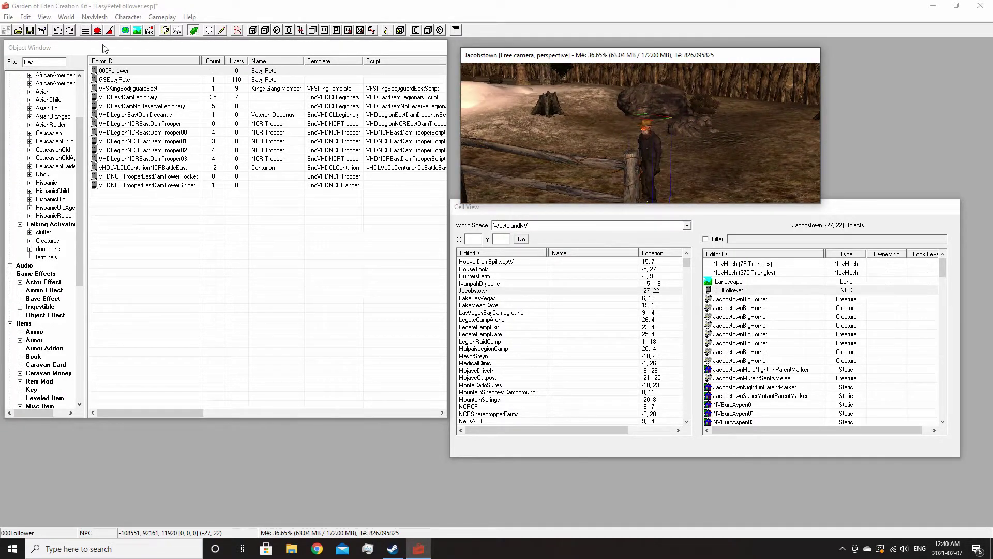
pyautogui.click(31, 30)
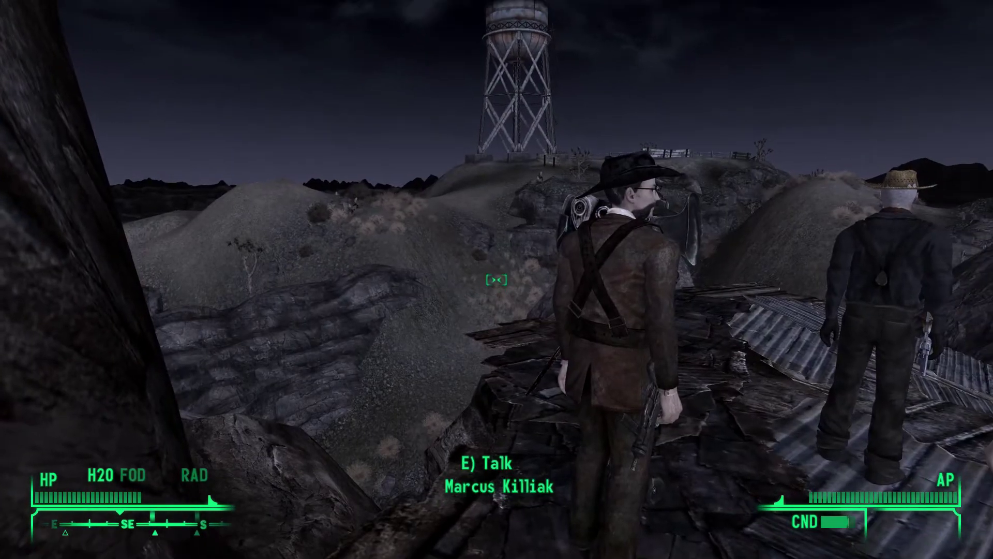
# - Switch to Fallout: New Vegas and test grabbing and releasing the companions, including Easy Pete
pyautogui.press('w')
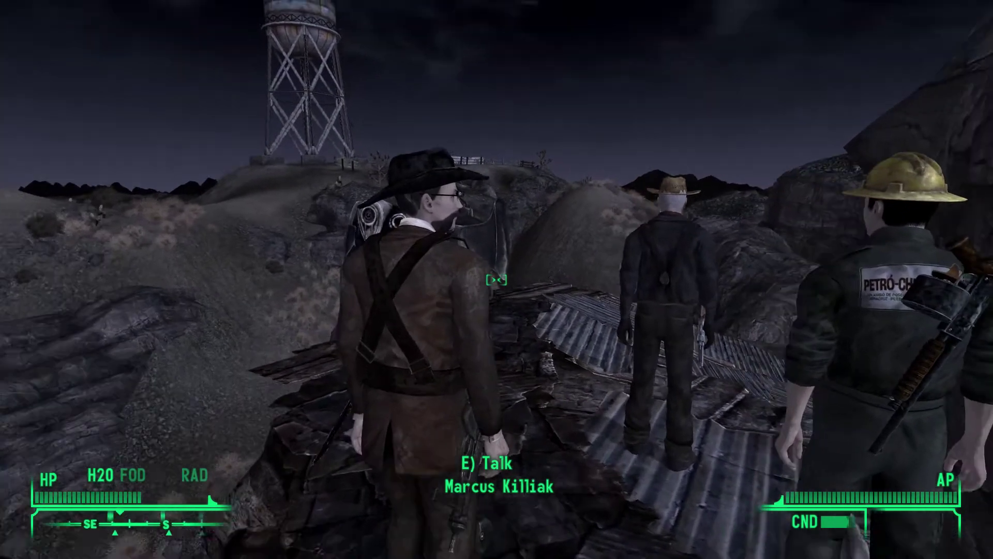
pyautogui.press('z')
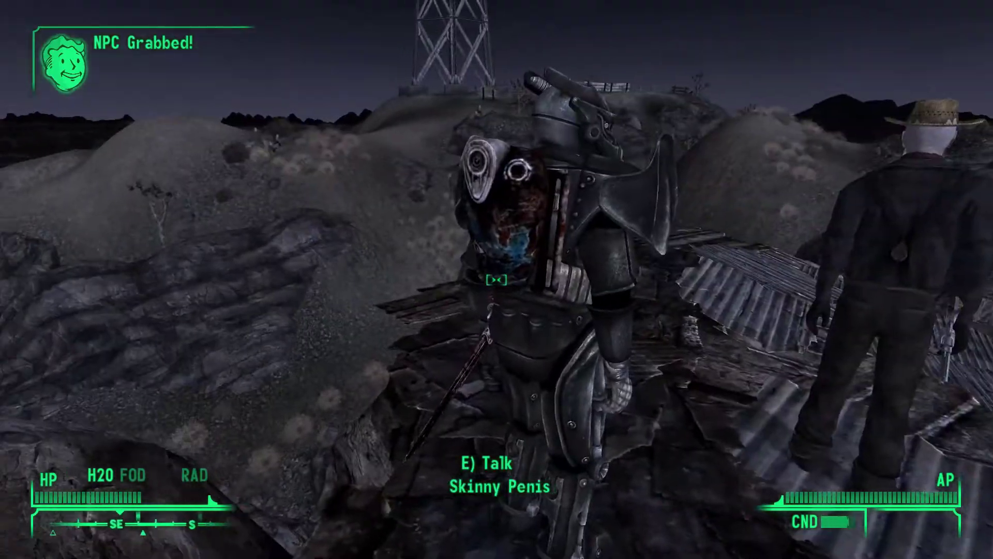
pyautogui.press('z')
pyautogui.press('z')
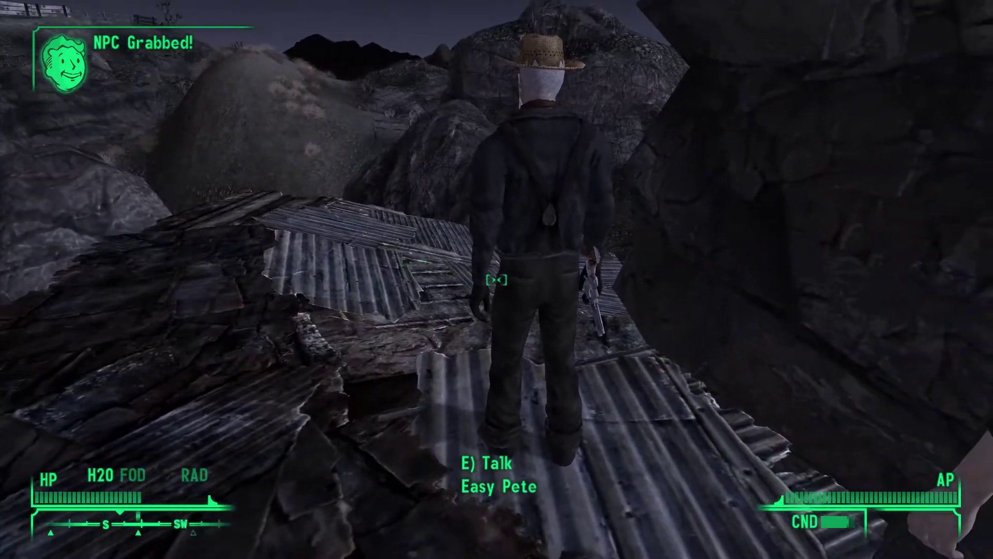
pyautogui.press('d')
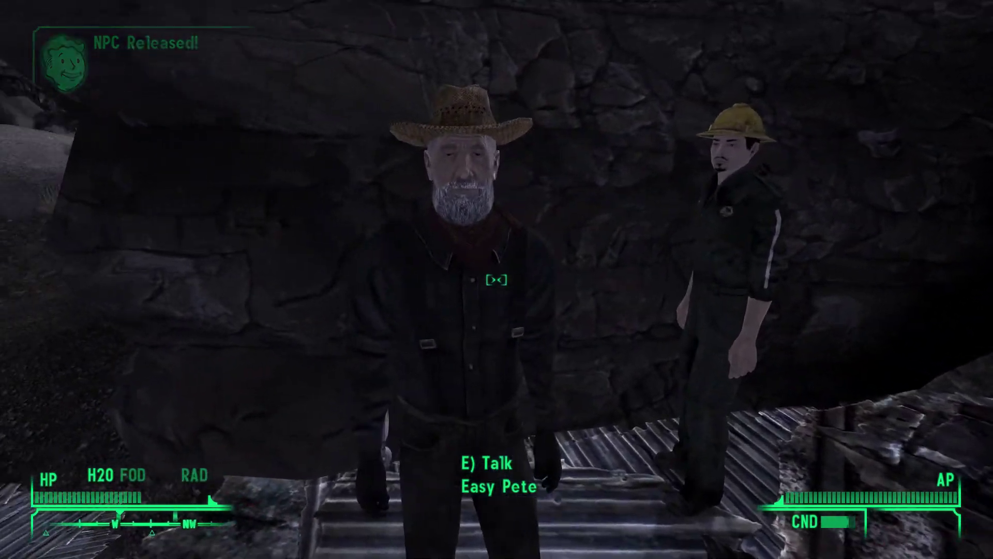
# - Stand facing Easy Pete and swap the chainsaw for the .357 Magnum Revolver and a rifle using the Pip-Boy
pyautogui.click(497, 280)
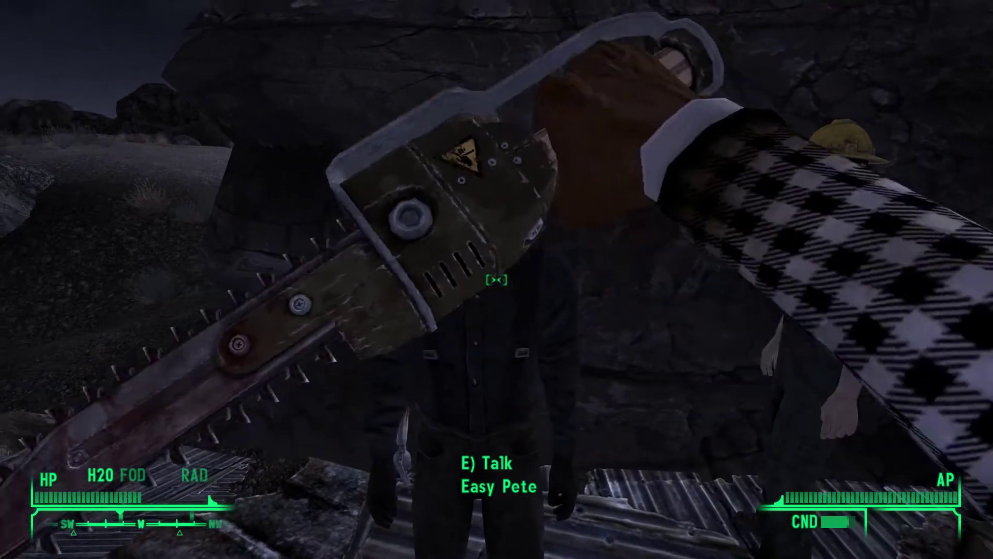
pyautogui.press('e')
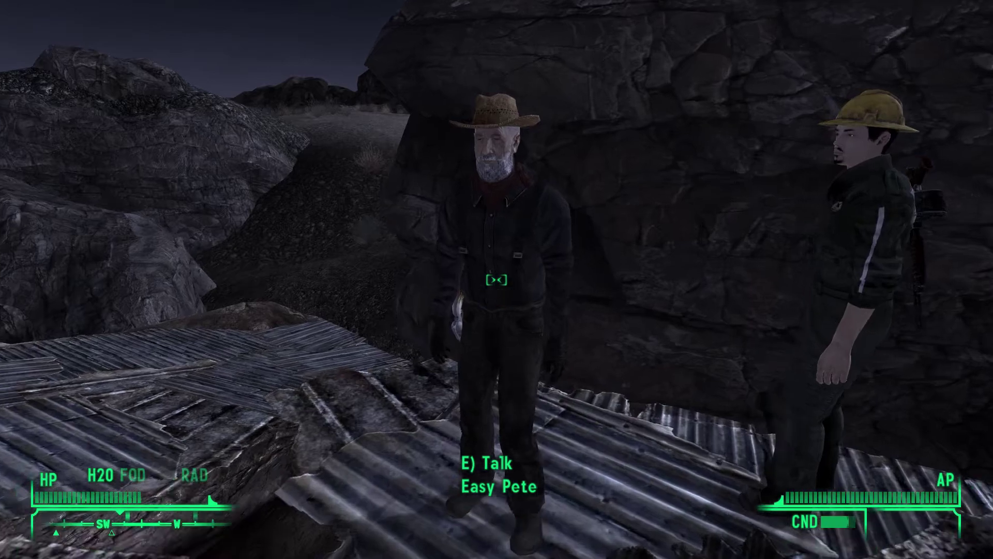
pyautogui.press('Tab')
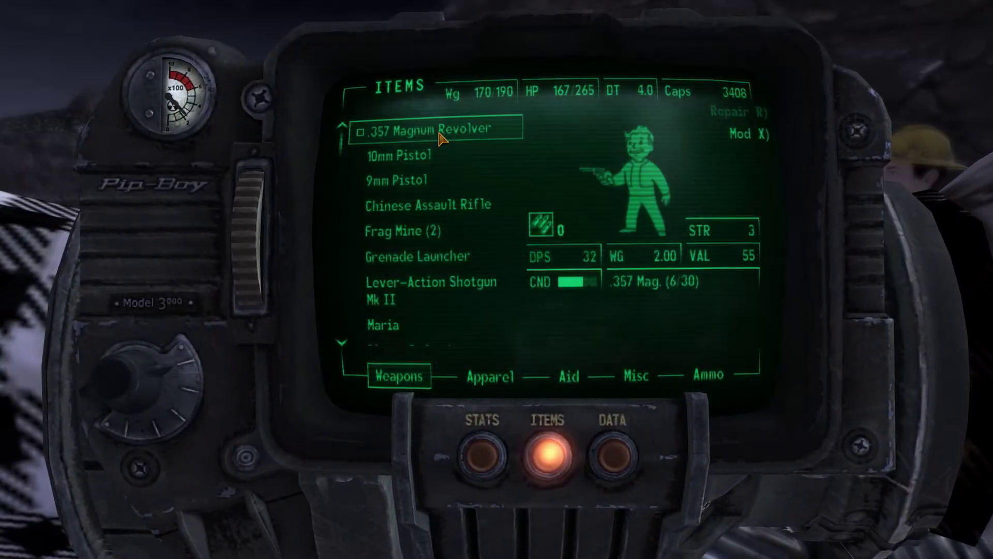
pyautogui.press('Tab')
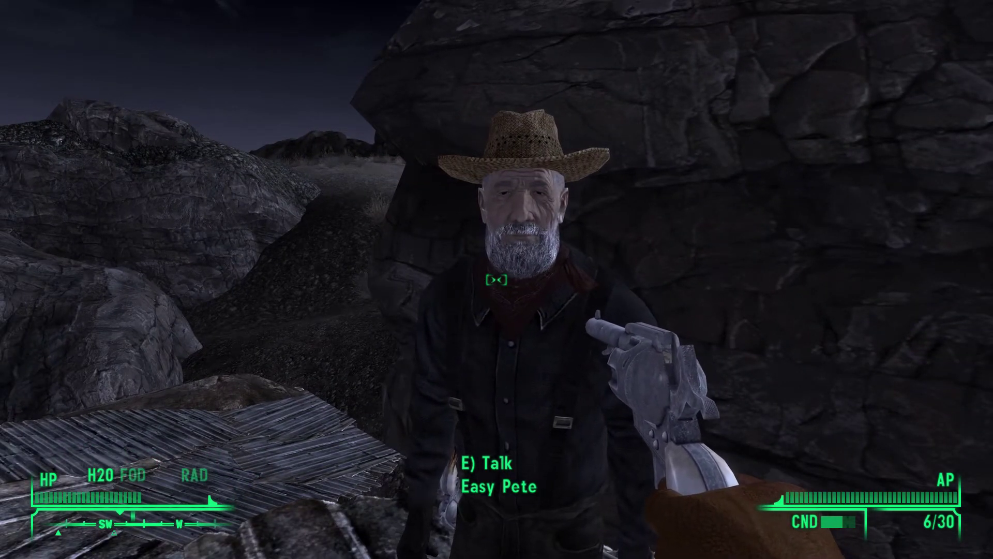
pyautogui.press('Tab')
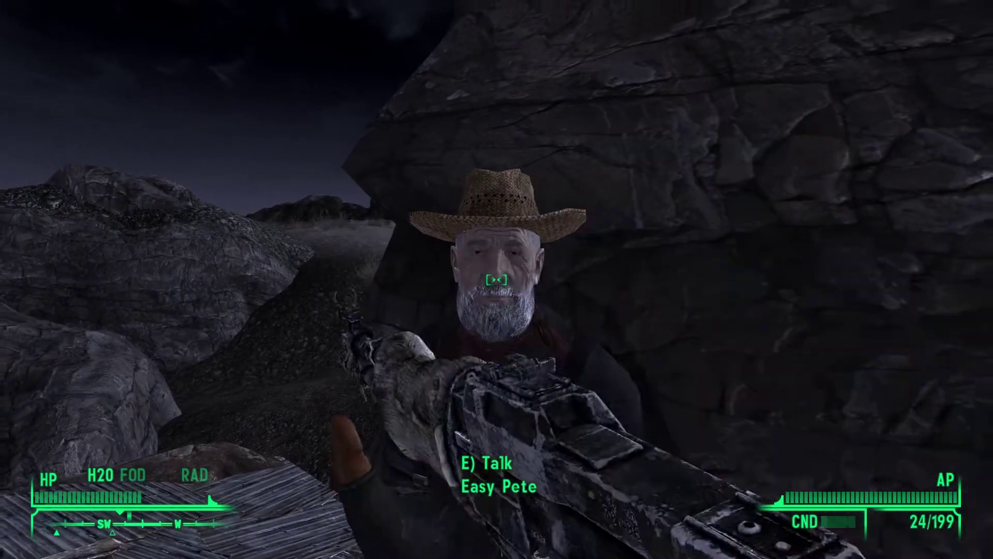
# - Shoot Easy Pete to test his essential status, holster the rifle and try talking to him
pyautogui.rightClick(496, 280)
pyautogui.click(497, 279)
pyautogui.moveTo(496, 279); pyautogui.dragTo(496, 280)
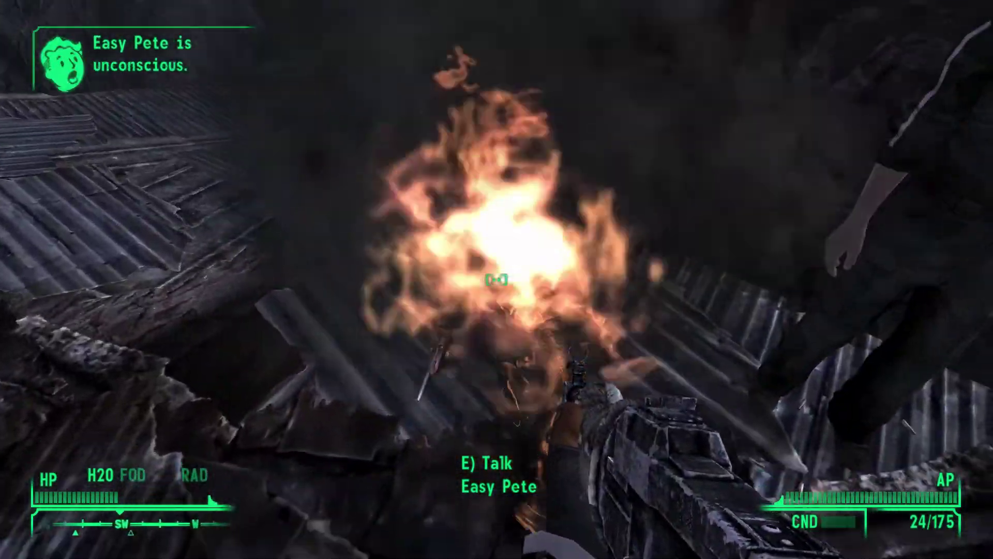
pyautogui.press('e')
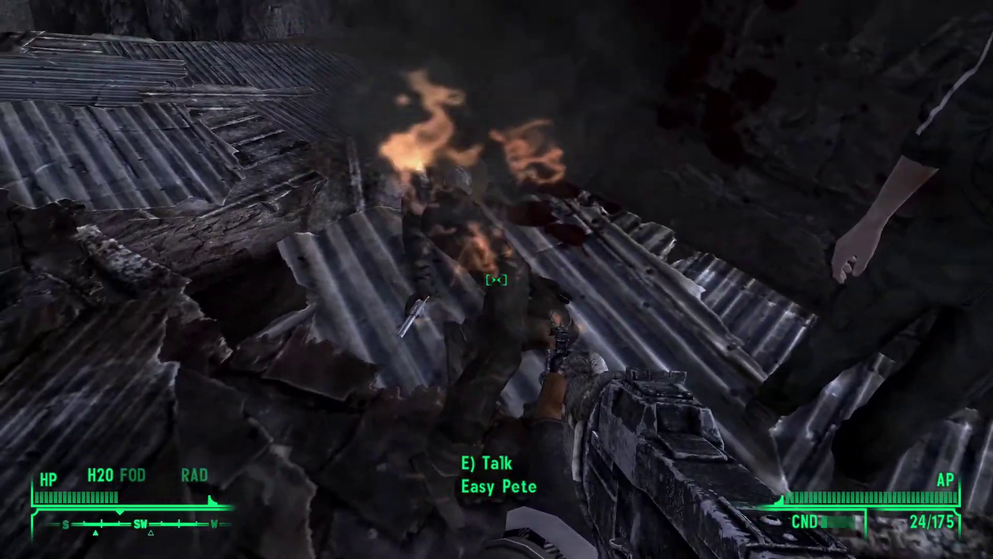
pyautogui.press('r')
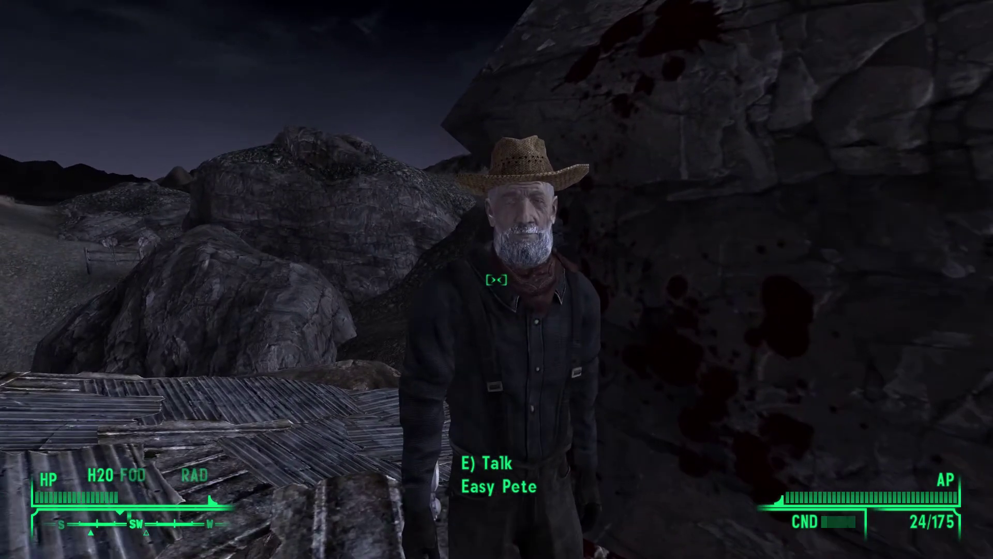
pyautogui.press('e')
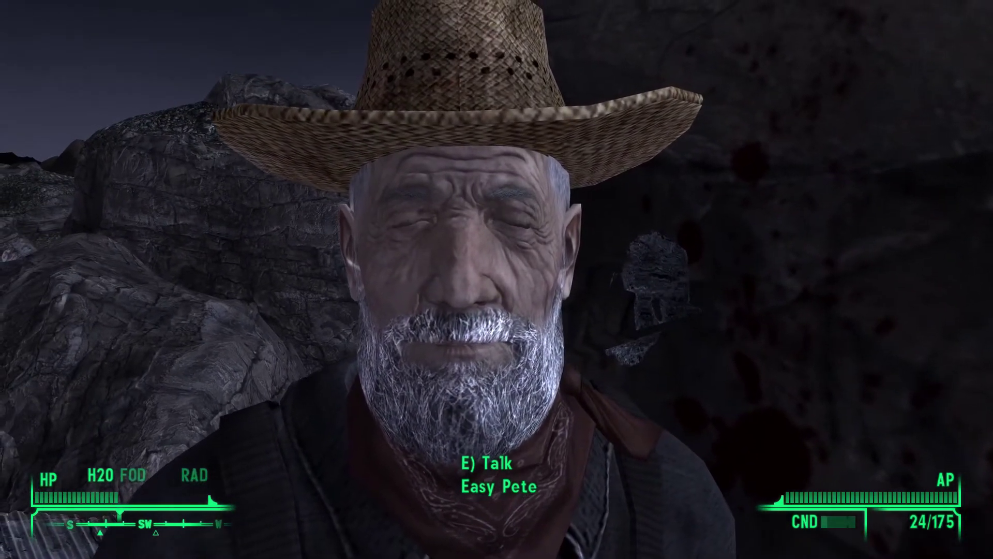
# - Walk down the rocky slope away from the metal roof, draw the rifle, and open and close the console
pyautogui.press('w')
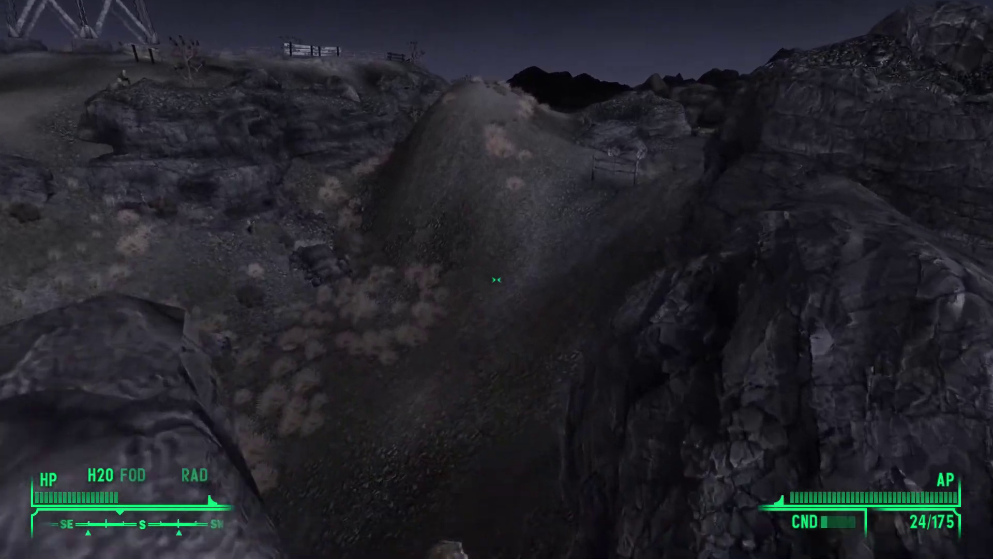
pyautogui.press('w')
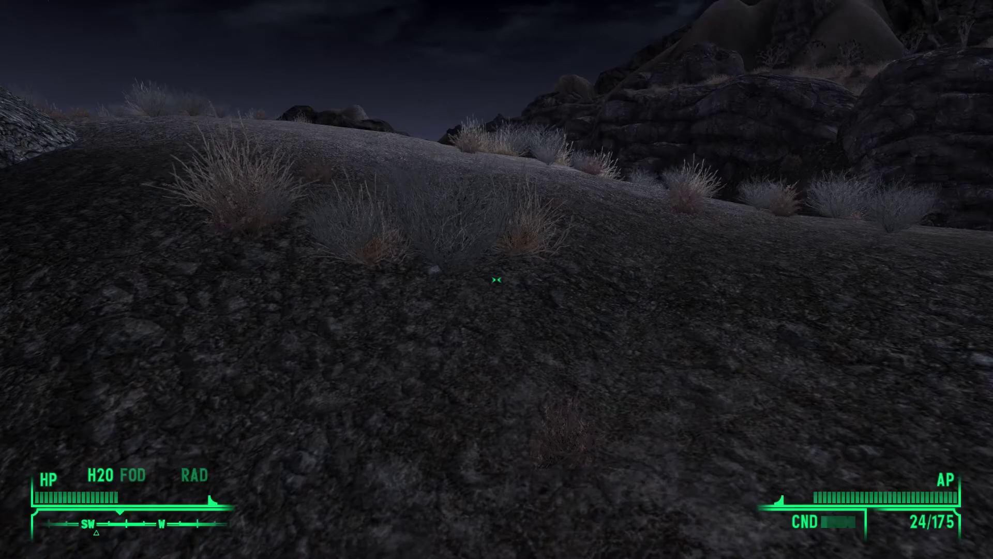
pyautogui.press('w')
pyautogui.press('r')
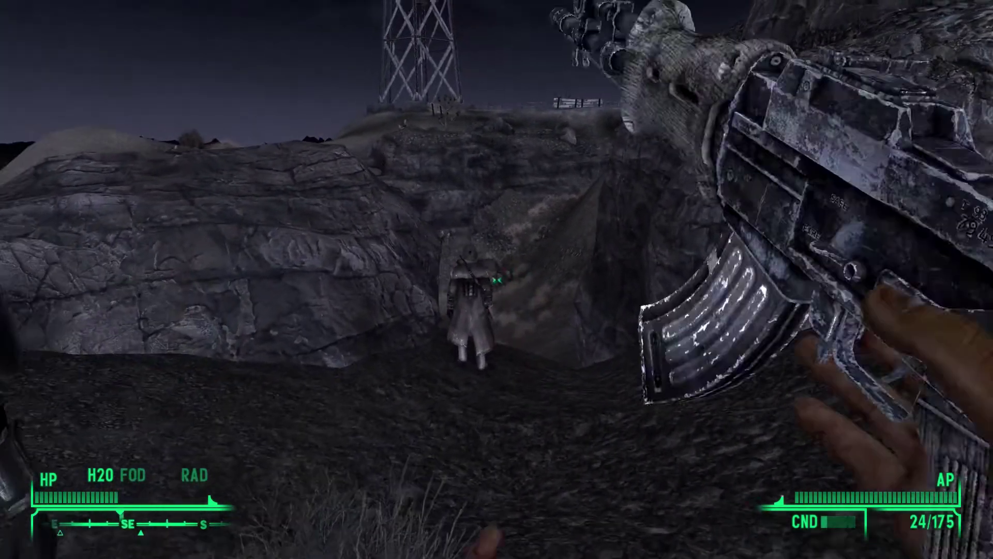
pyautogui.press('`')
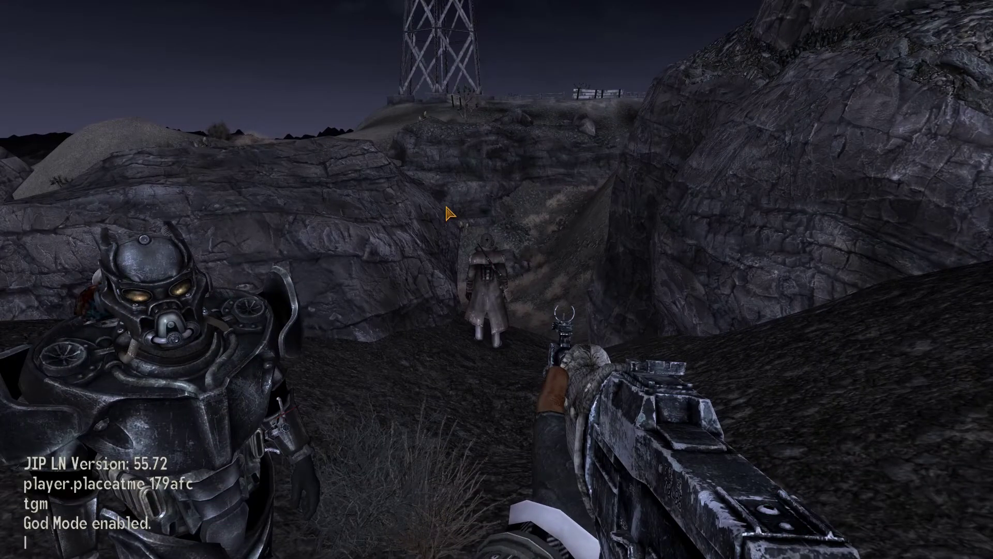
pyautogui.press('`')
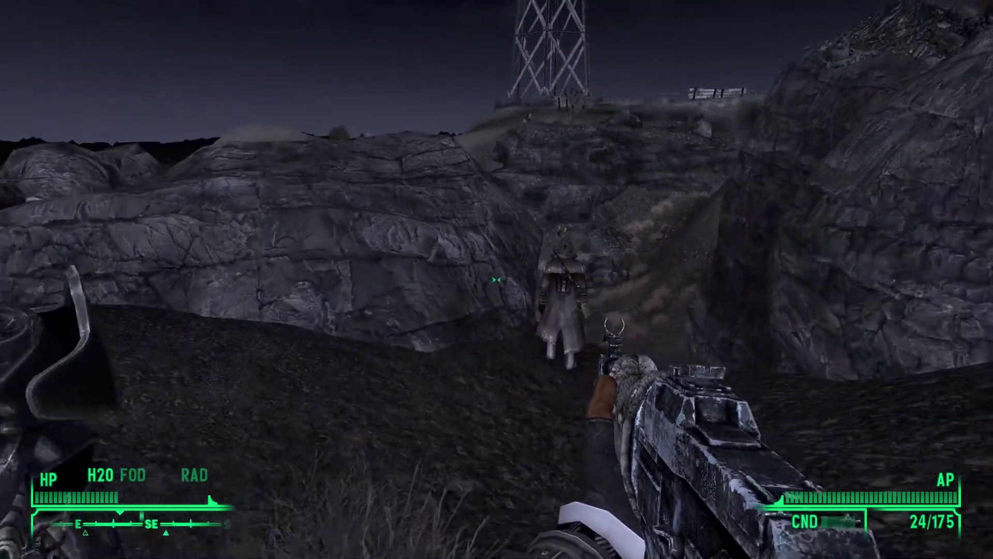
# - Observe whether Easy Pete joins the other companions in fighting the NCR Veteran Ranger
pyautogui.press('w')
pyautogui.press('s')
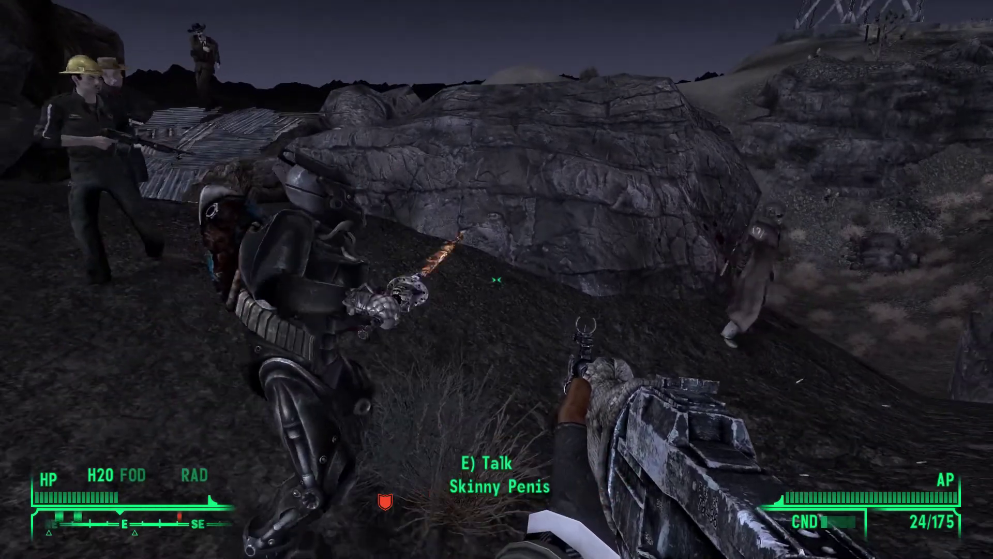
pyautogui.press('r')
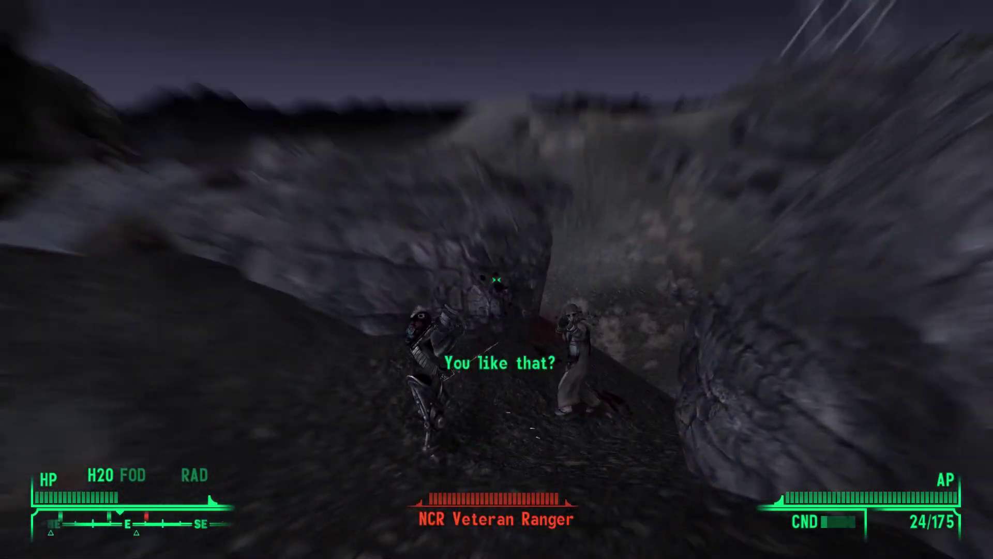
pyautogui.press('w')
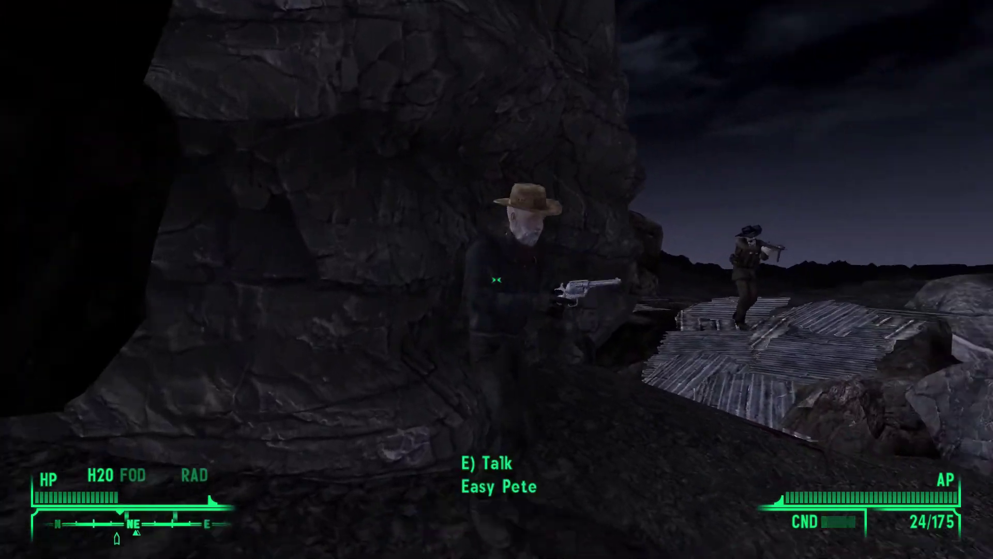
pyautogui.press('a')
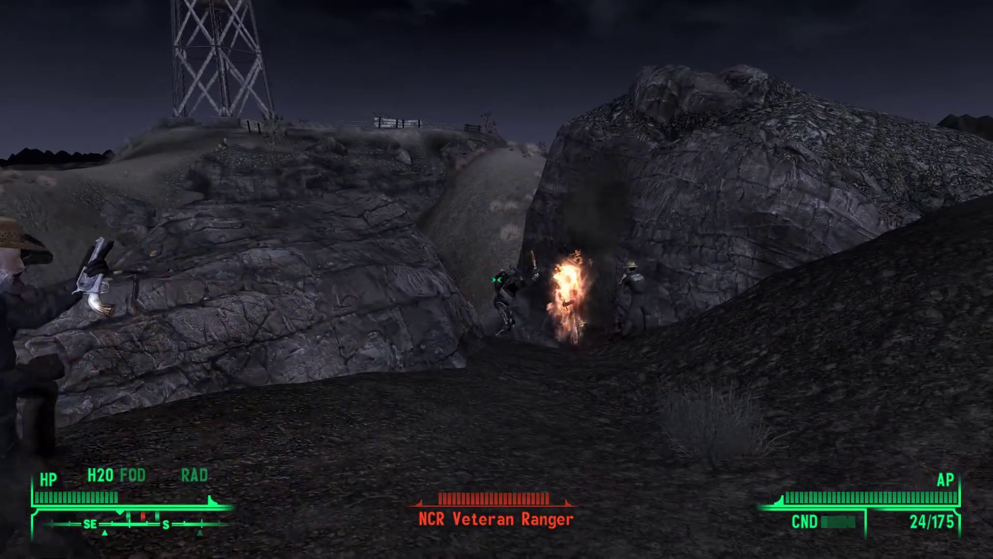
pyautogui.press('w')
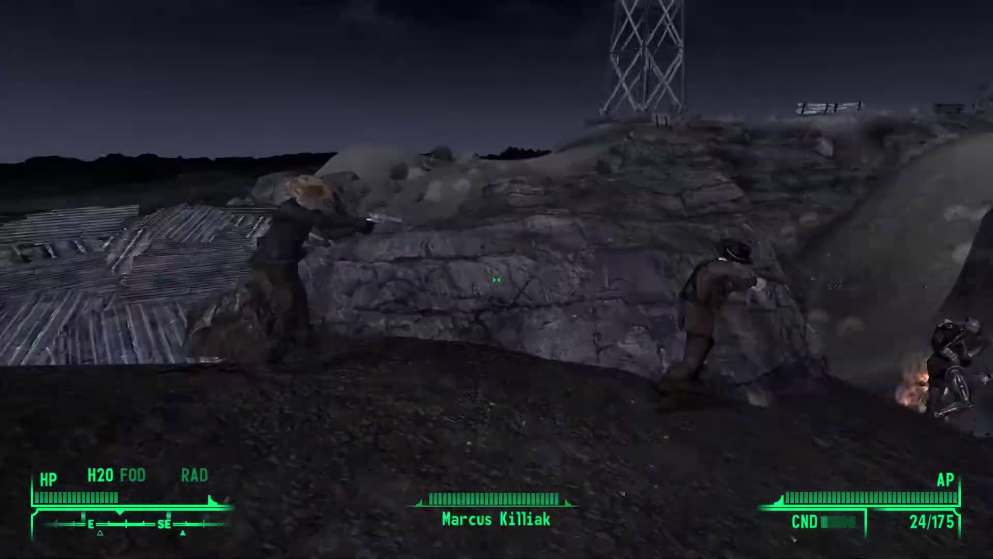
pyautogui.press('w')
pyautogui.press('w')
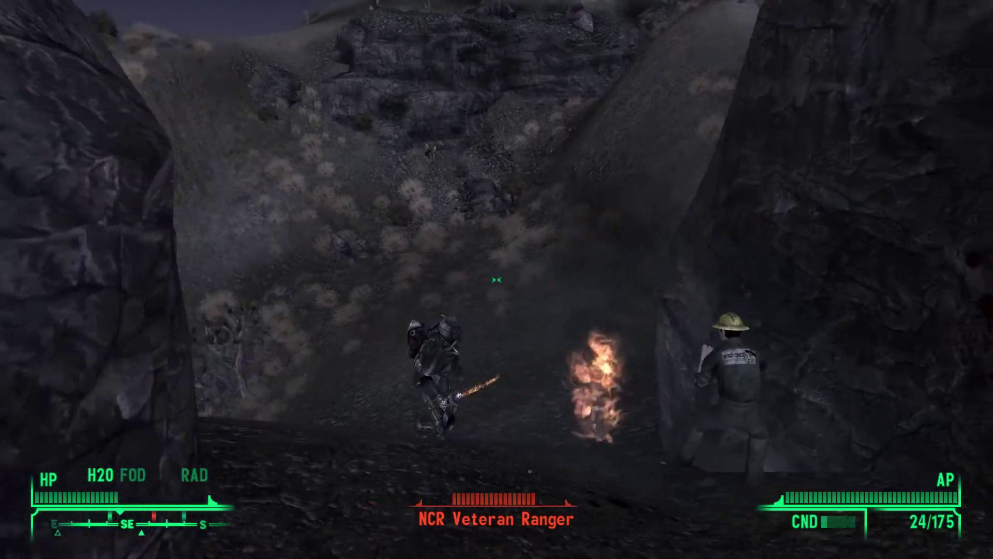
# - Walk in third person from the hillside to the road to test whether Easy Pete follows
pyautogui.press('w')
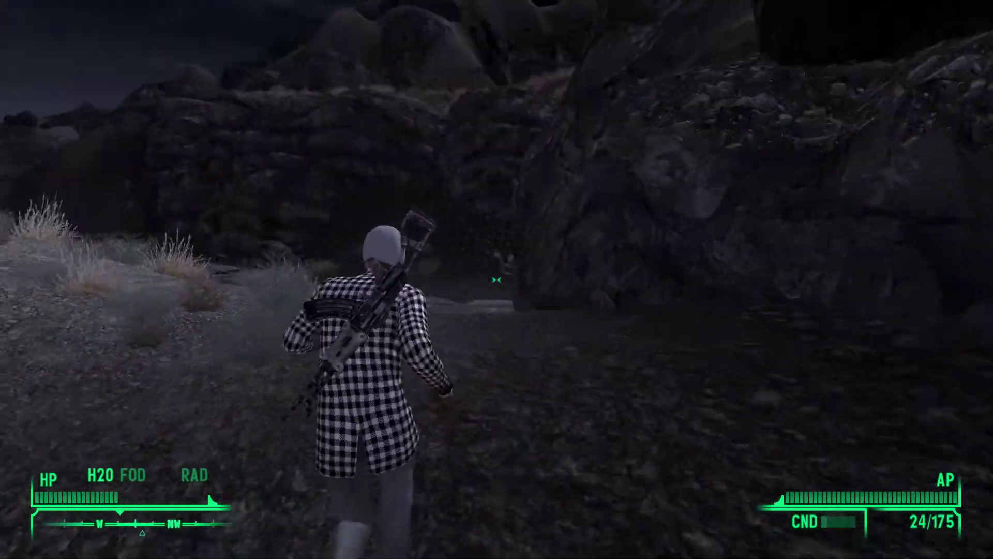
pyautogui.press('w')
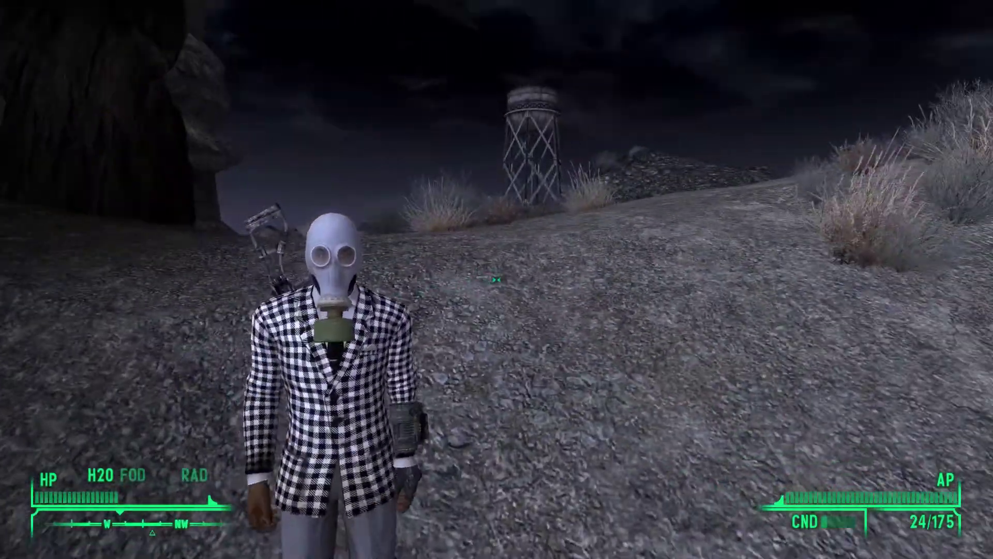
pyautogui.press('w')
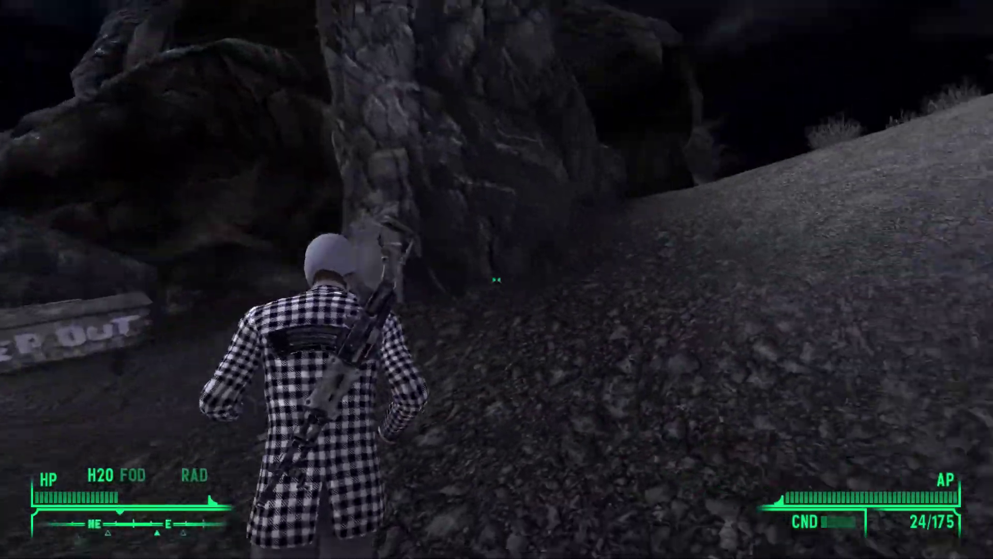
pyautogui.press('w')
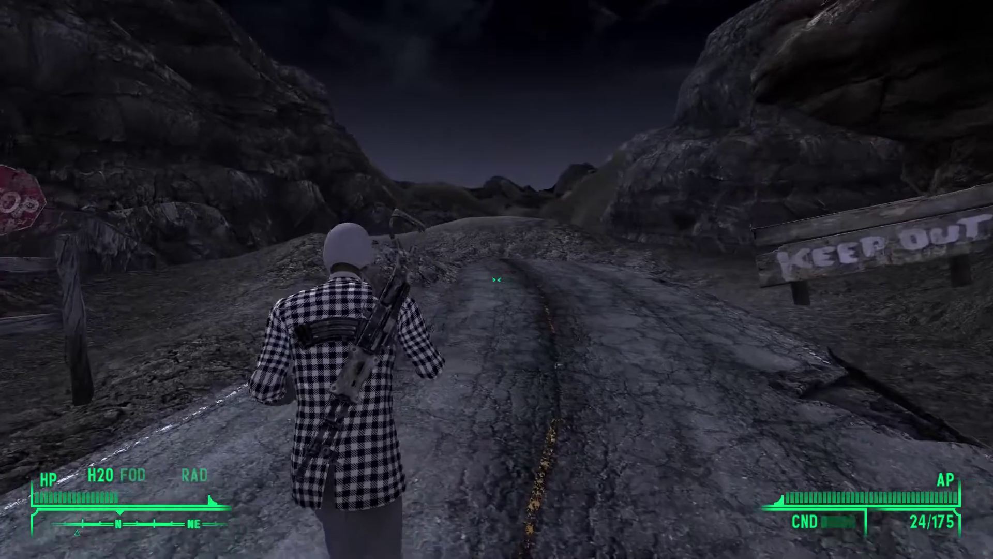